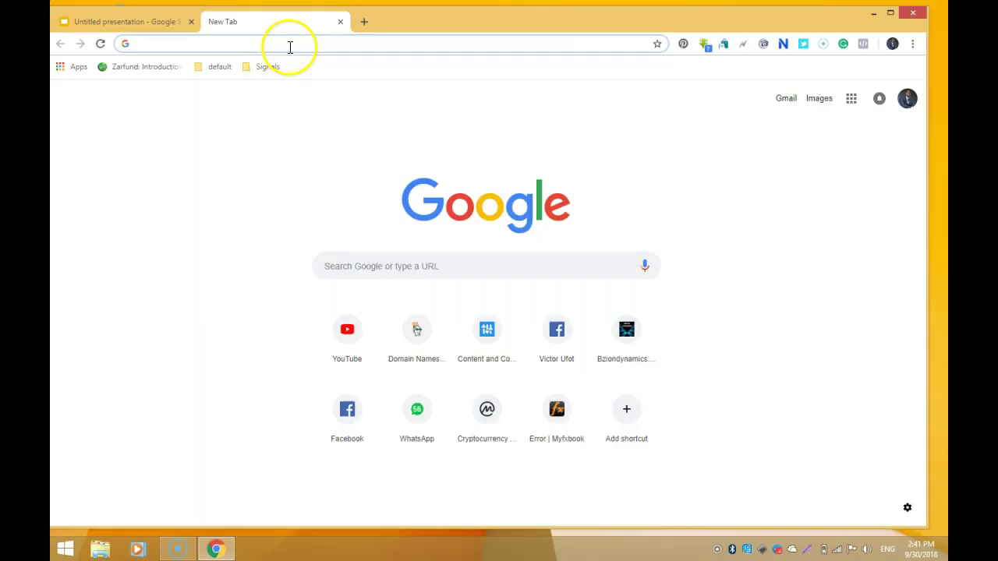
pyautogui.click(271, 43)
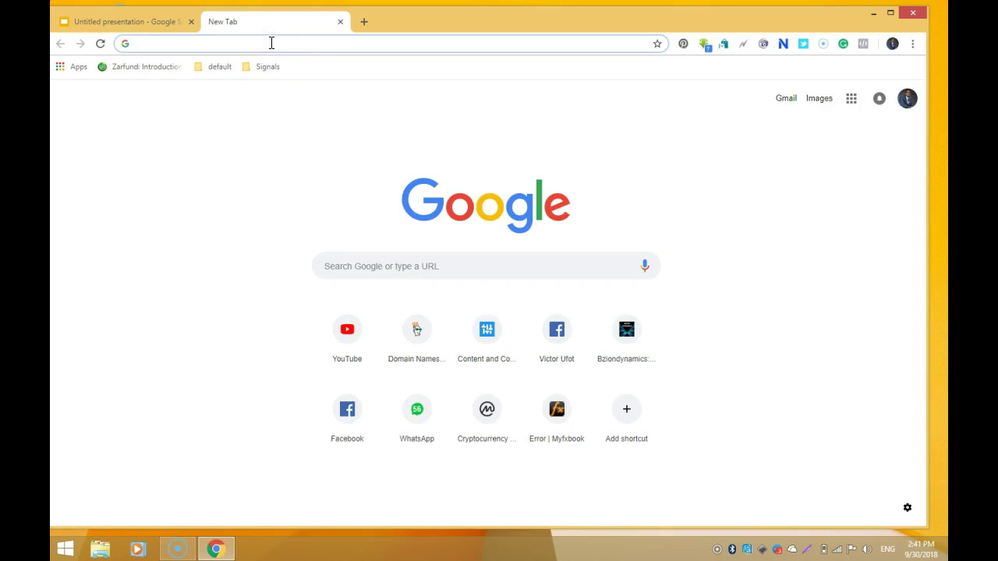
pyautogui.write('w')
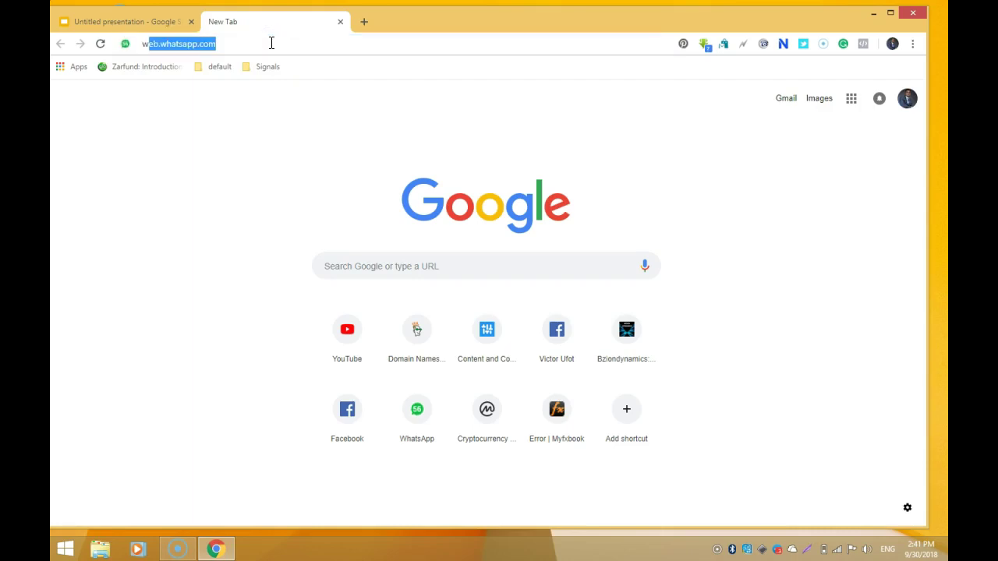
pyautogui.write('ww.')
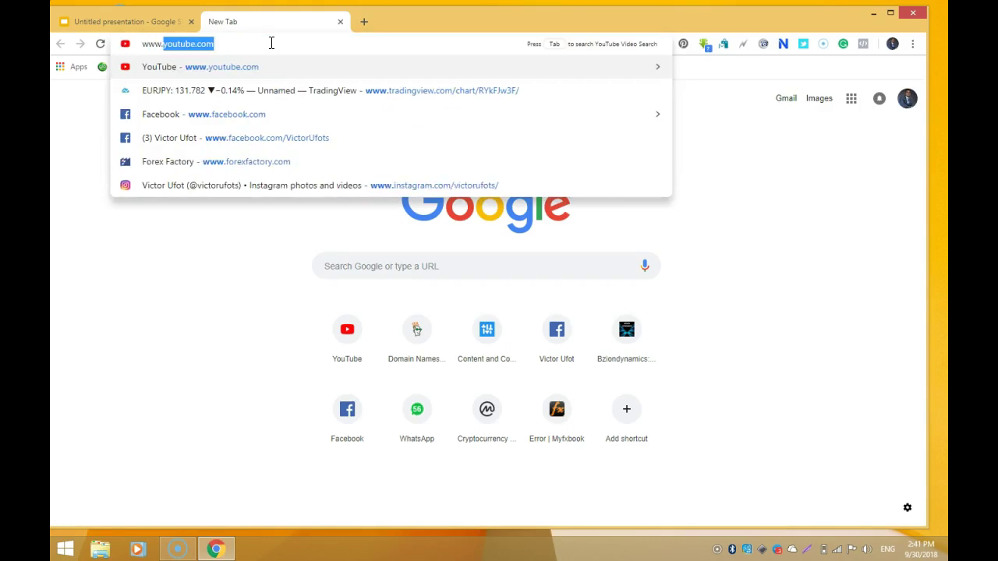
pyautogui.write('me')
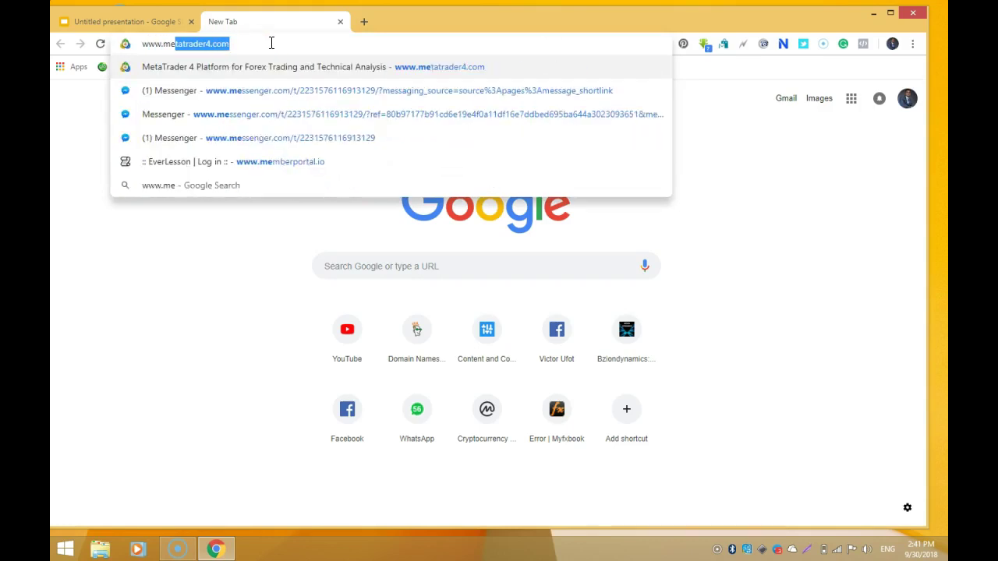
pyautogui.write('ta')
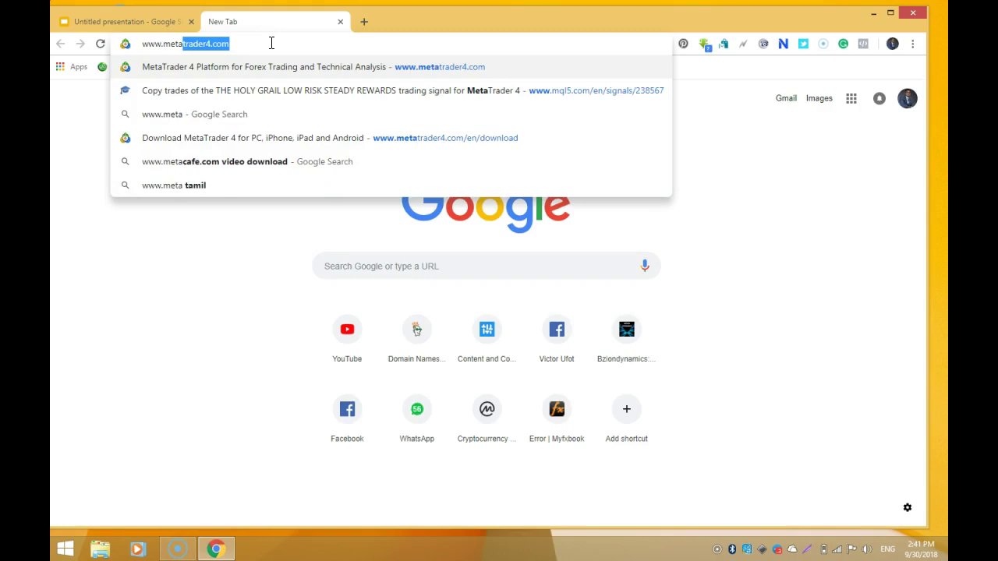
pyautogui.write('trader4')
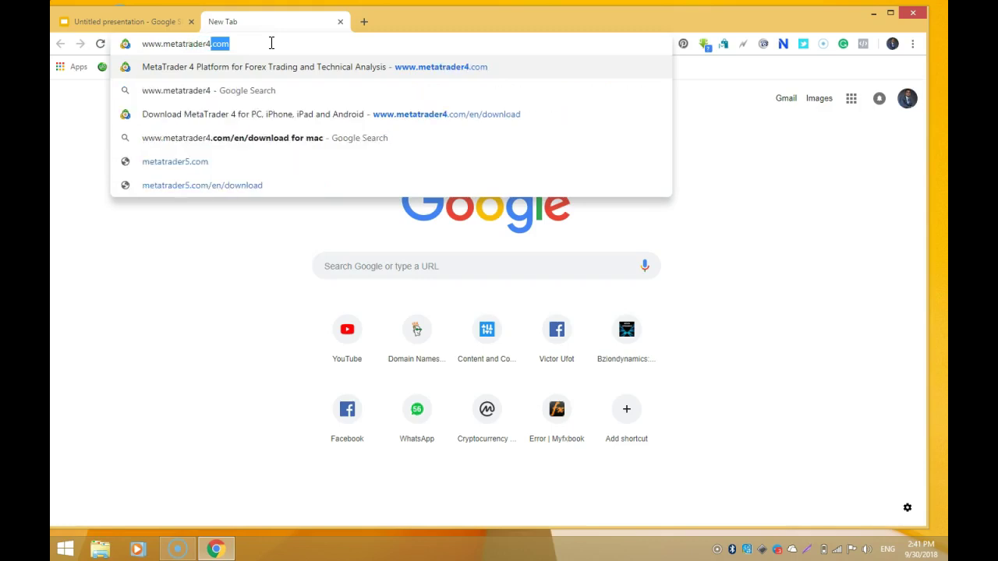
pyautogui.write('.com')
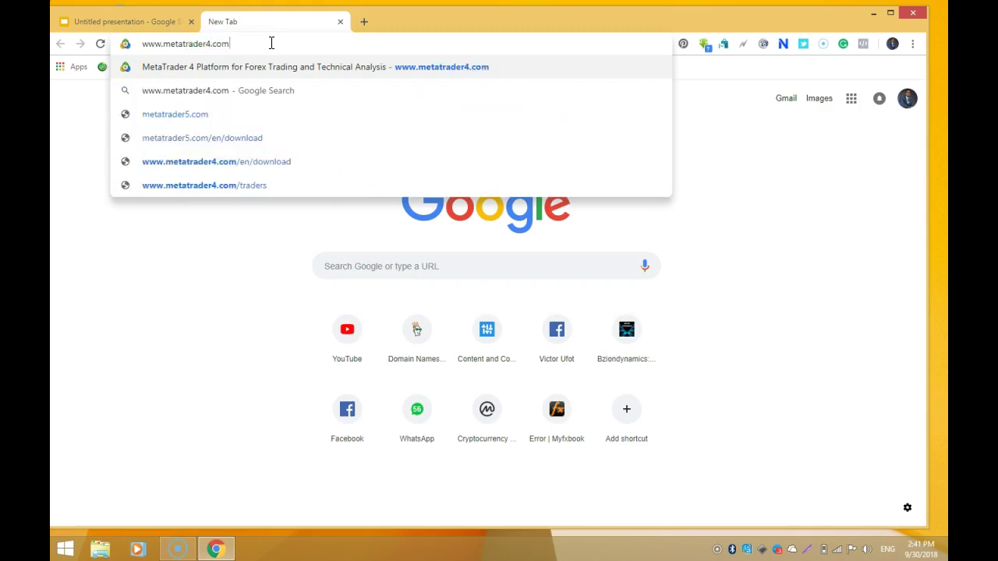
pyautogui.press('Return')
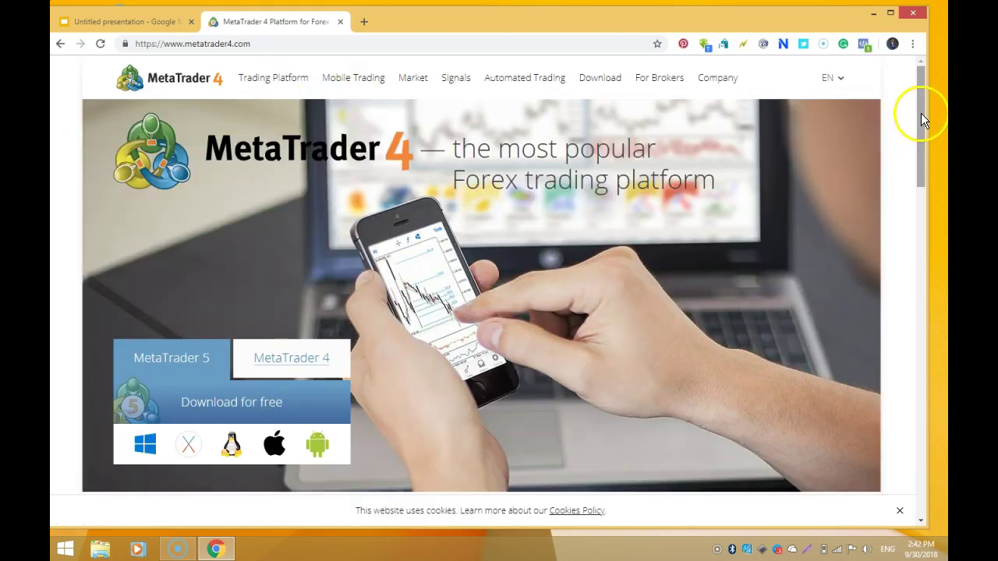
# Scroll to the download box, pick the MetaTrader 4 offer and request the Windows installer
pyautogui.moveTo(920, 113); pyautogui.dragTo(918, 130)
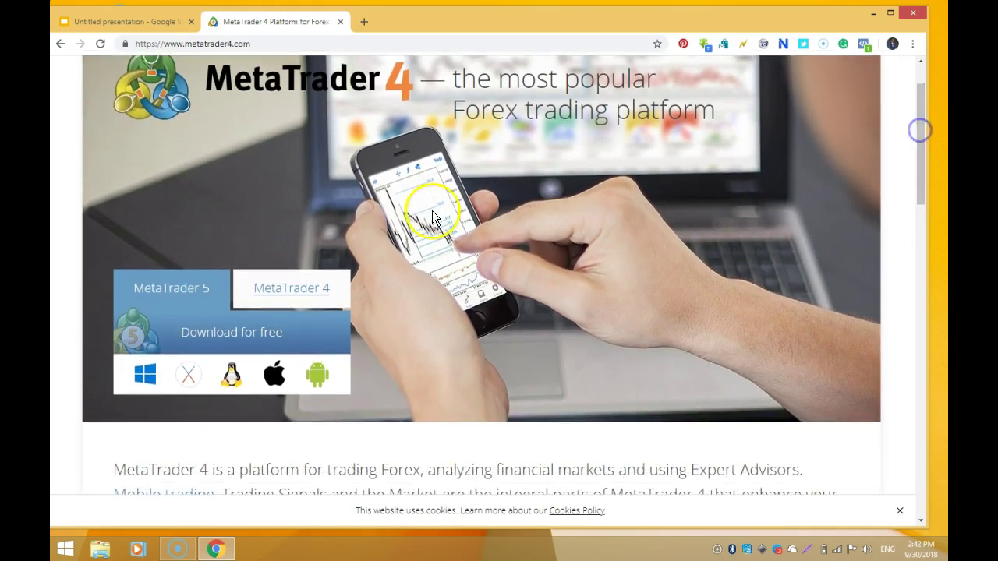
pyautogui.click(279, 293)
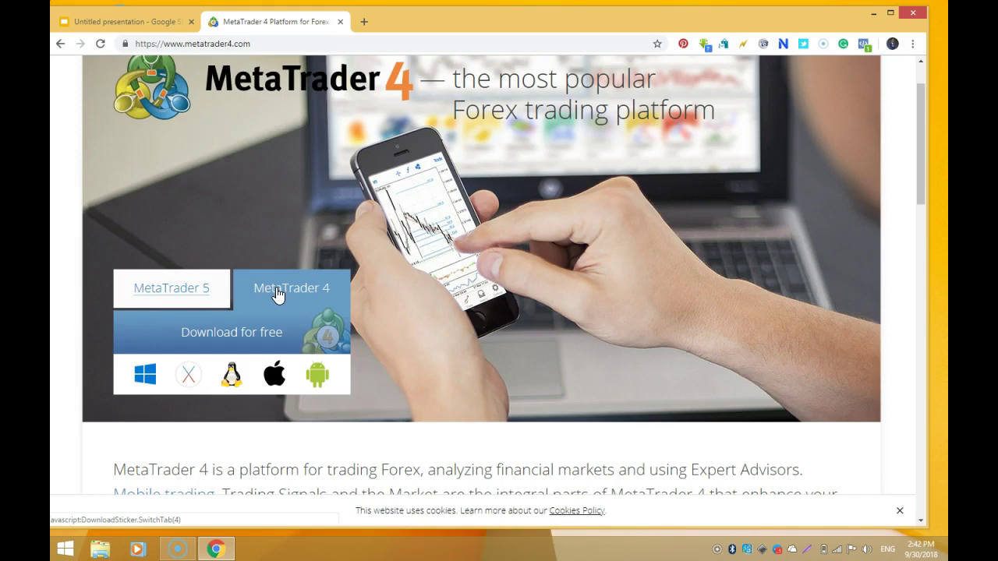
pyautogui.click(278, 294)
pyautogui.click(145, 374)
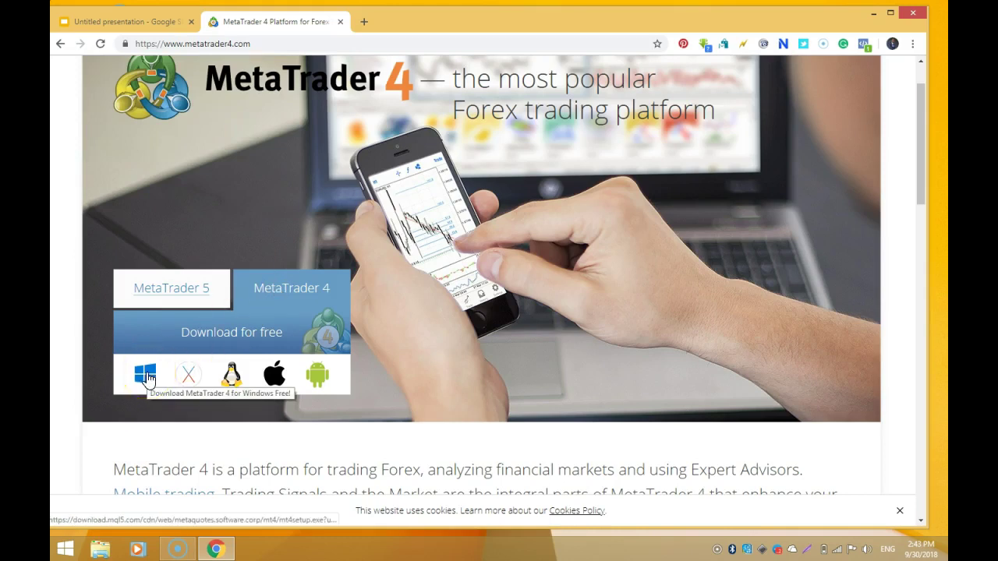
pyautogui.click(145, 374)
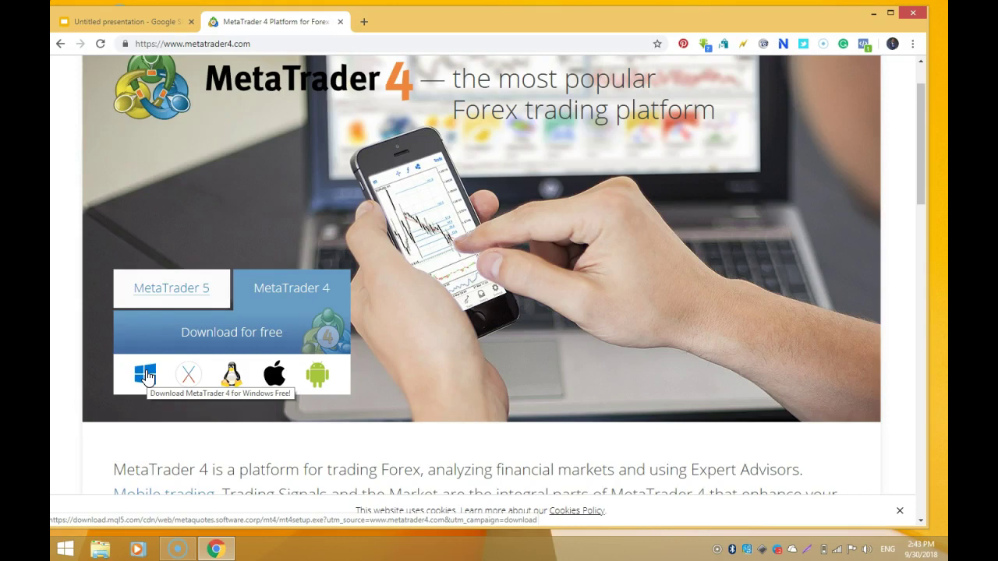
# Download the Windows installer, renaming the file to 'metatrader4 demo setup' in the Save As dialog
pyautogui.click(146, 376)
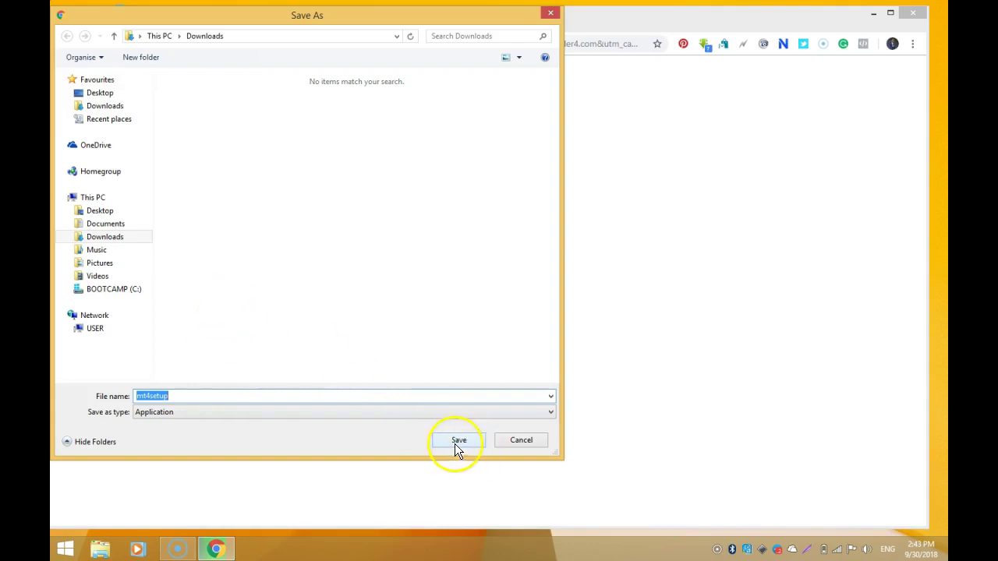
pyautogui.click(137, 396)
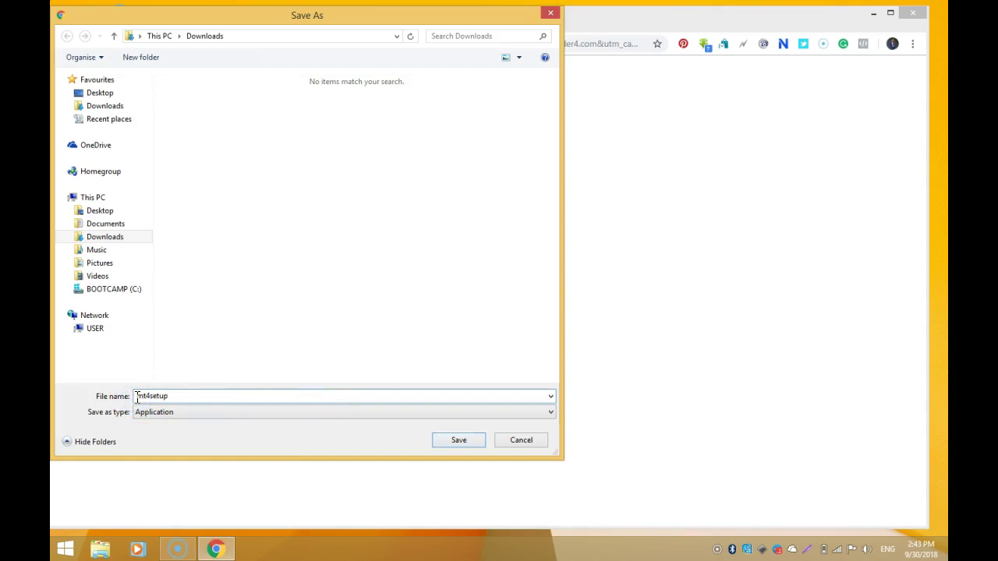
pyautogui.moveTo(174, 396); pyautogui.dragTo(122, 396)
pyautogui.write('metatrader4')
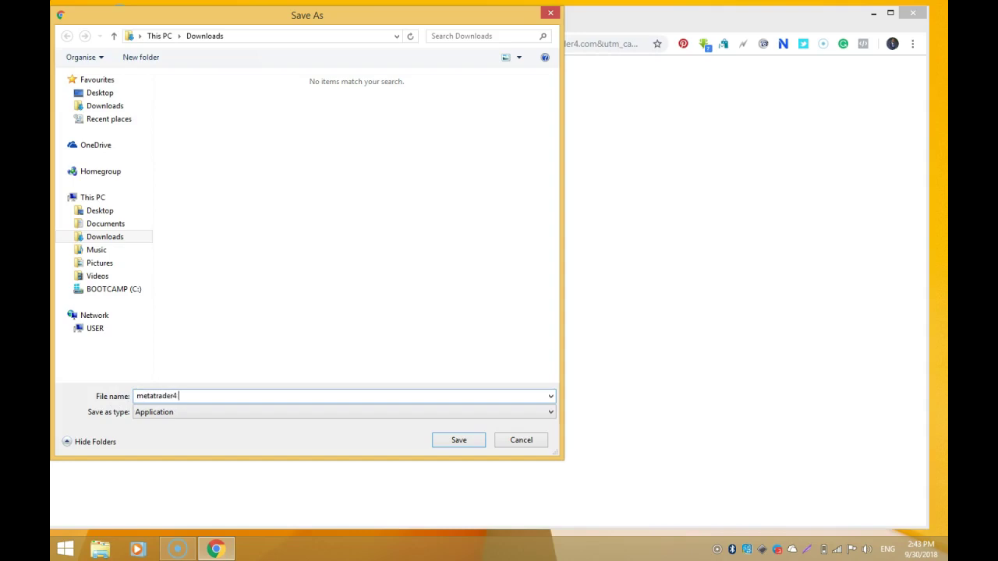
pyautogui.write(' demo setup')
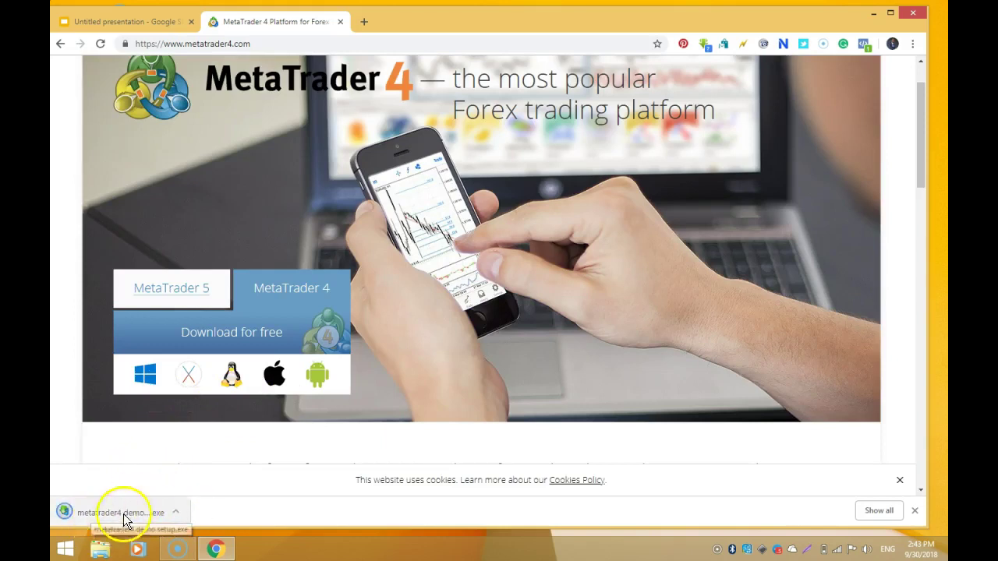
# Show the finished download in the Downloads folder and launch the MetaTrader 4 installer from there
pyautogui.click(175, 512)
pyautogui.click(211, 473)
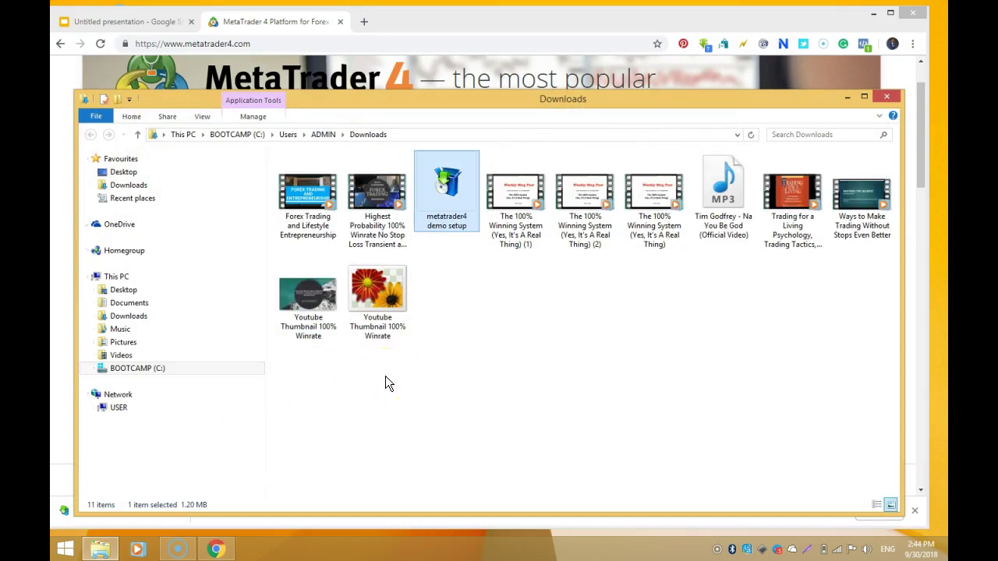
pyautogui.doubleClick(438, 201)
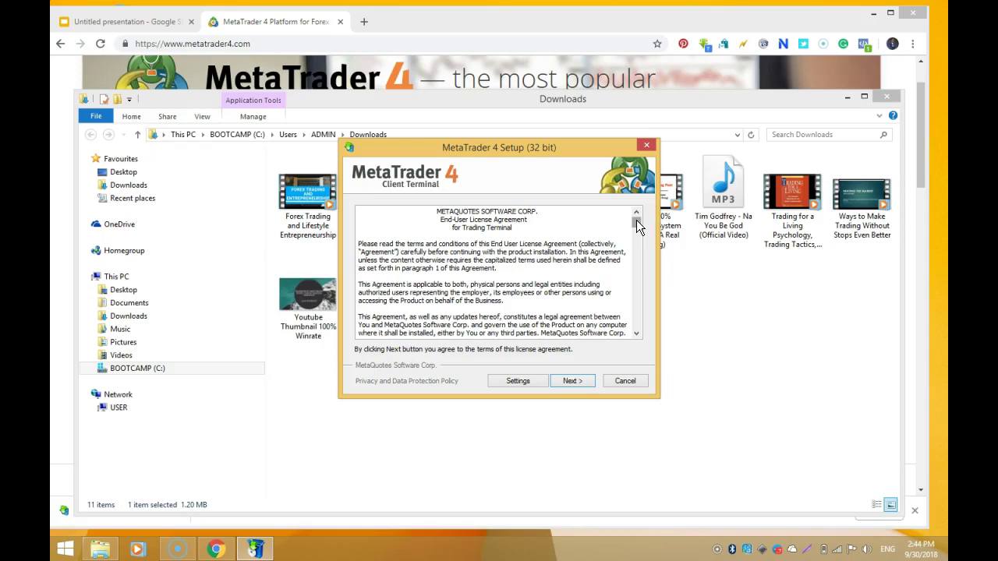
# Scroll through the license agreement, accept it and run the MetaTrader 4 installation
pyautogui.moveTo(636, 220); pyautogui.dragTo(636, 337)
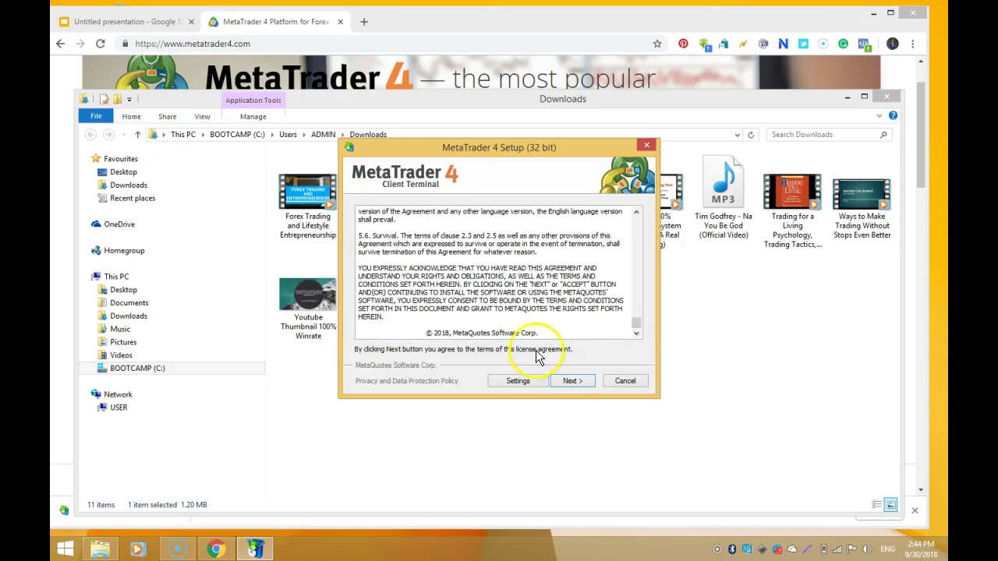
pyautogui.click(573, 381)
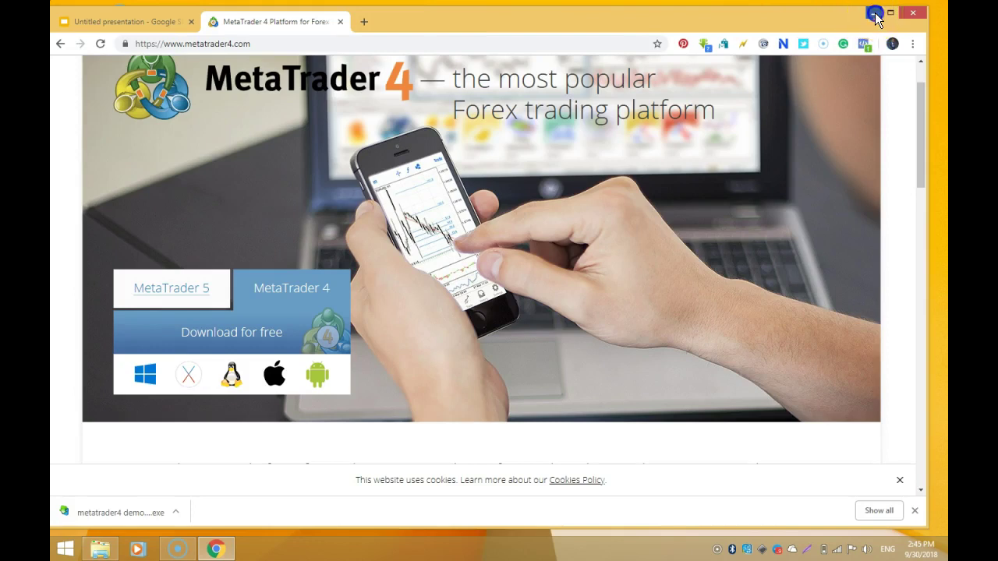
# Minimize Chrome, close the Downloads window and start MetaTrader 4 from its desktop shortcut
pyautogui.click(874, 13)
pyautogui.click(884, 95)
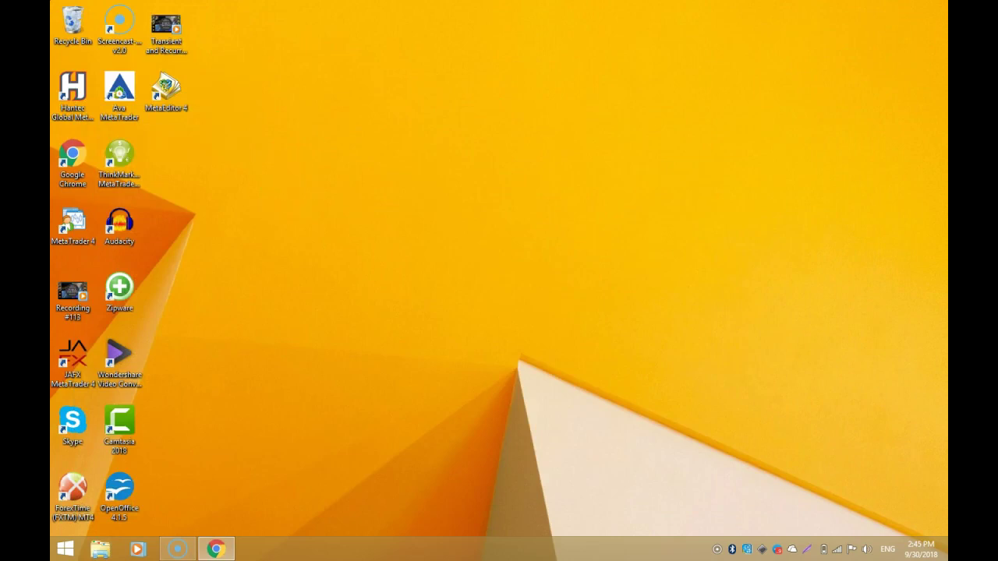
pyautogui.doubleClick(172, 97)
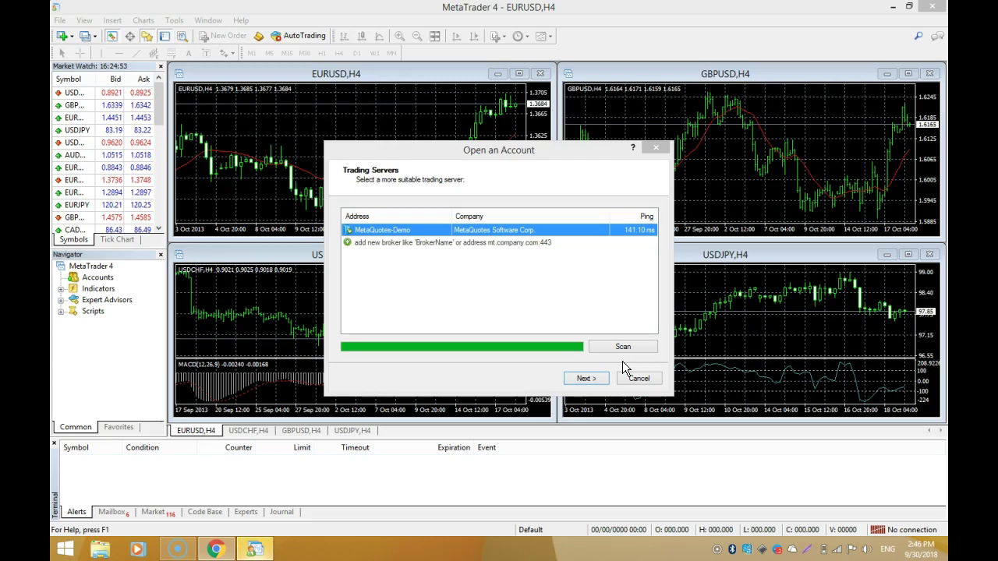
# Keep MetaQuotes-Demo as the trading server and continue to the account type choice
pyautogui.click(586, 378)
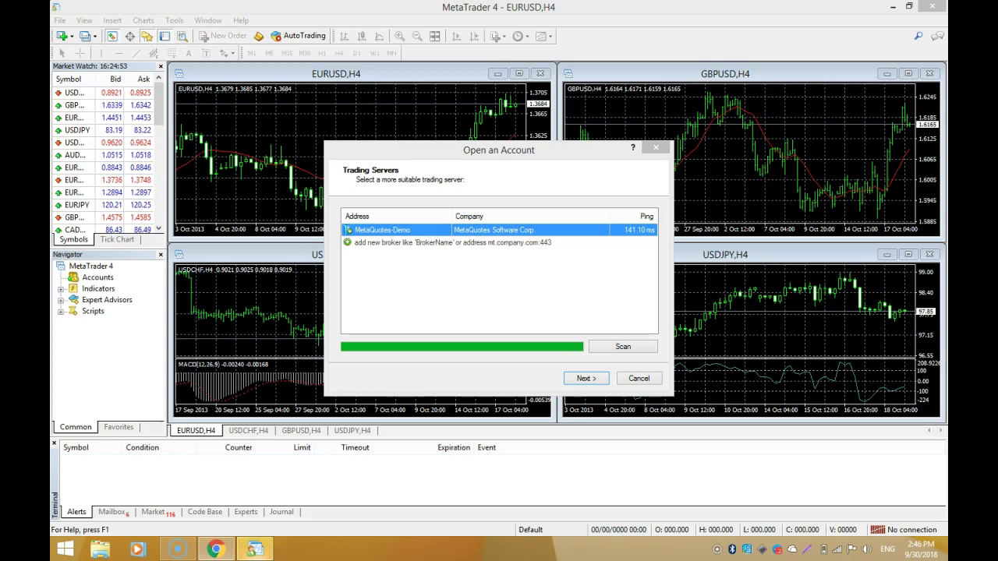
pyautogui.click(587, 379)
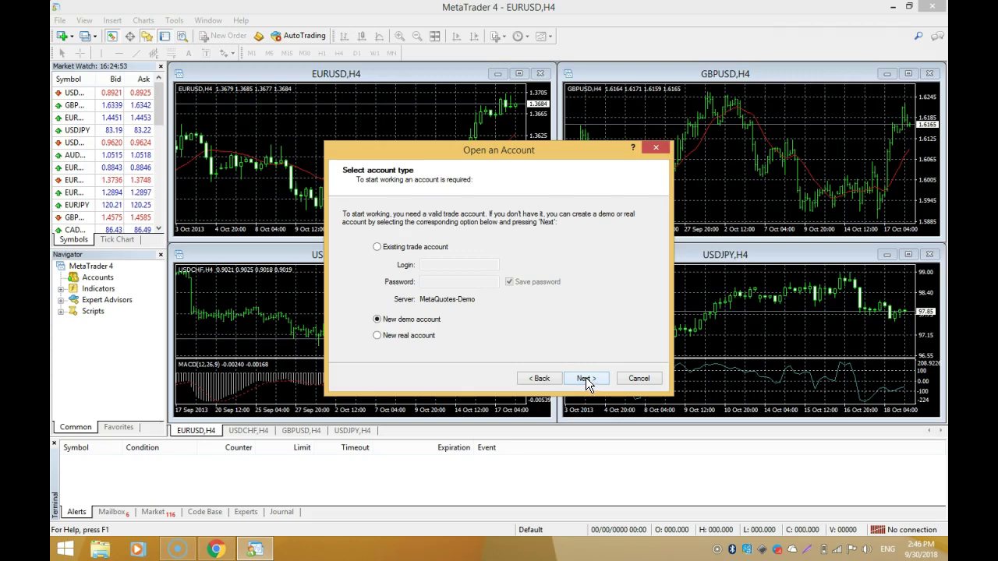
# Try the Existing trade account option and its Login/Password fields, then settle on New demo account
pyautogui.click(377, 248)
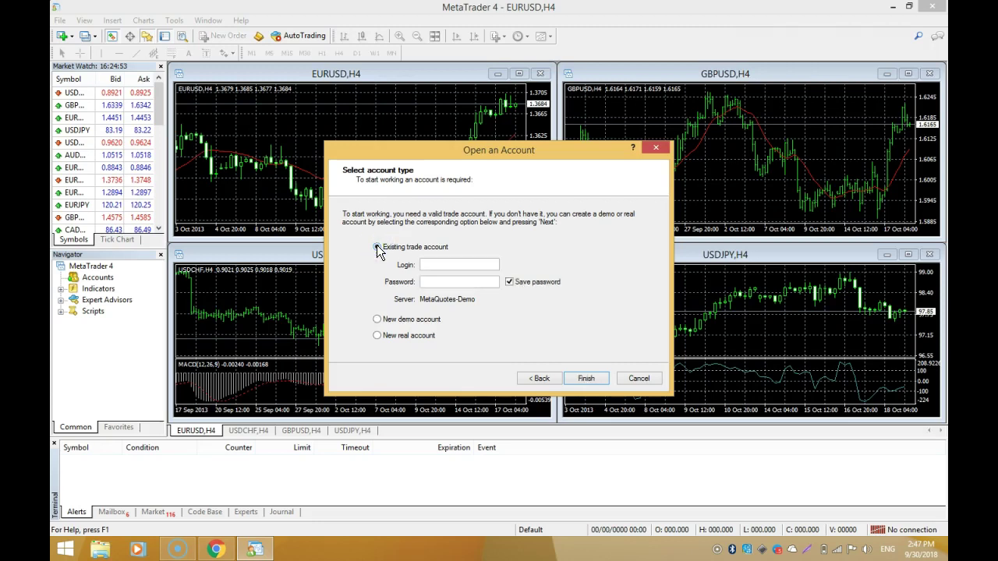
pyautogui.click(442, 265)
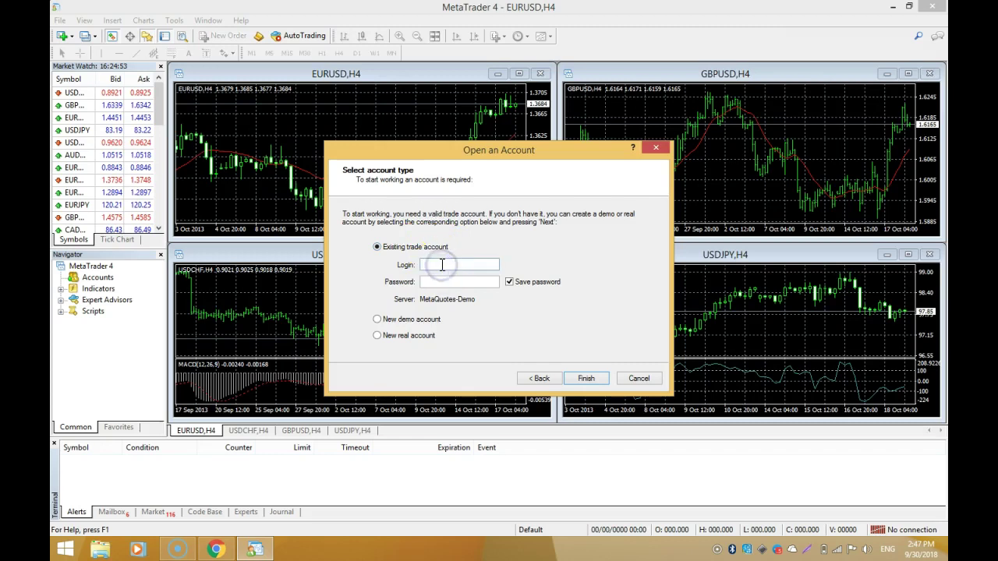
pyautogui.click(442, 282)
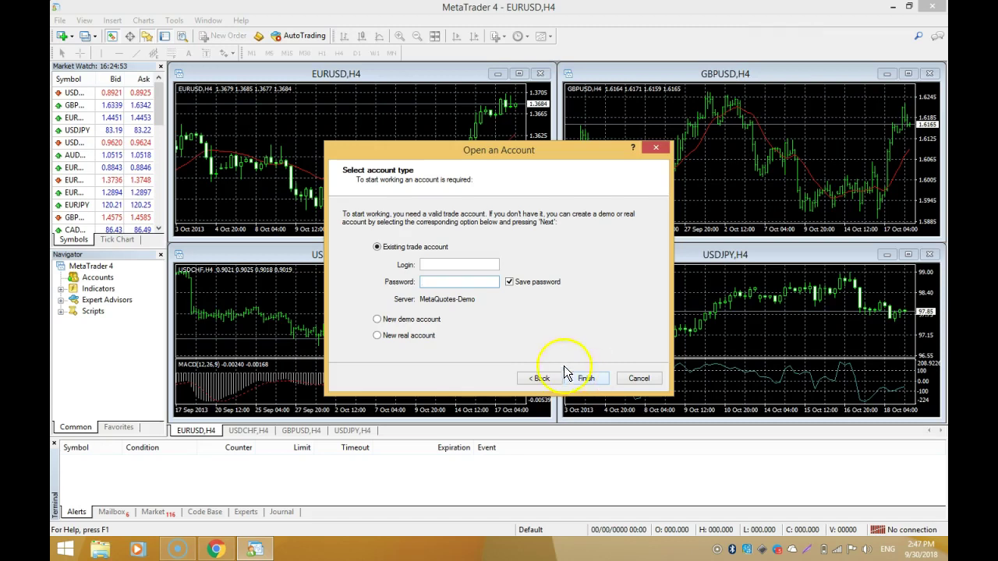
pyautogui.click(378, 320)
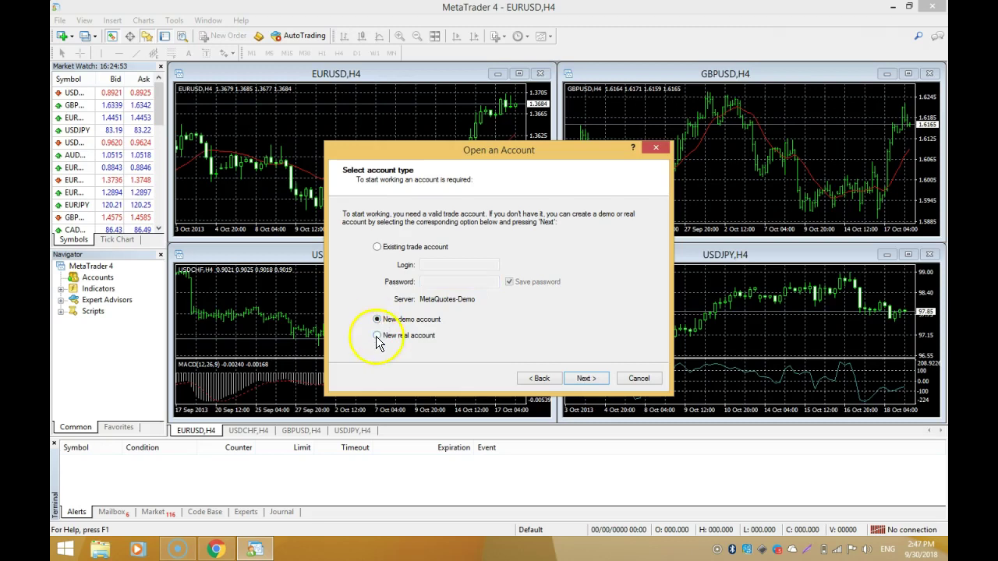
pyautogui.click(377, 336)
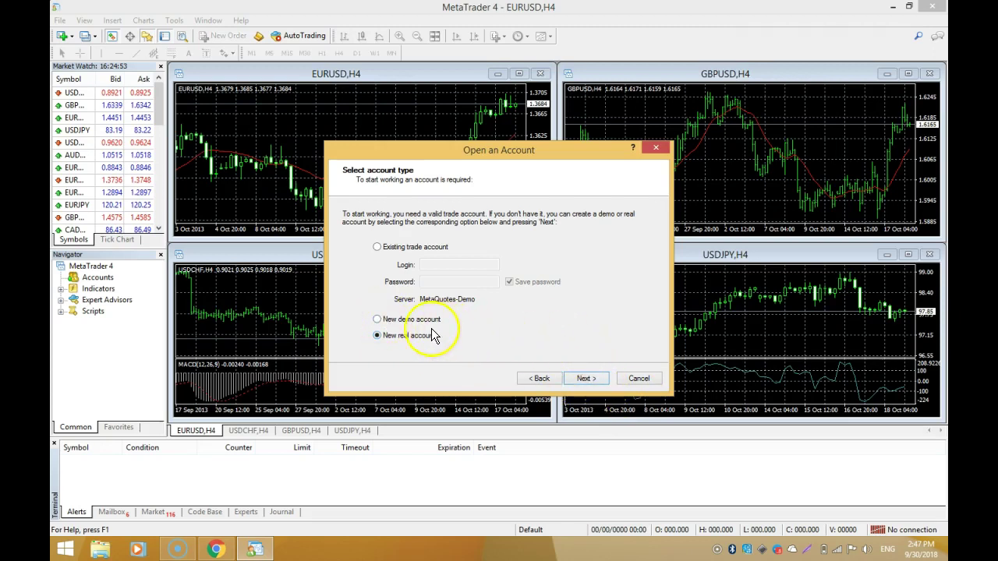
pyautogui.click(378, 320)
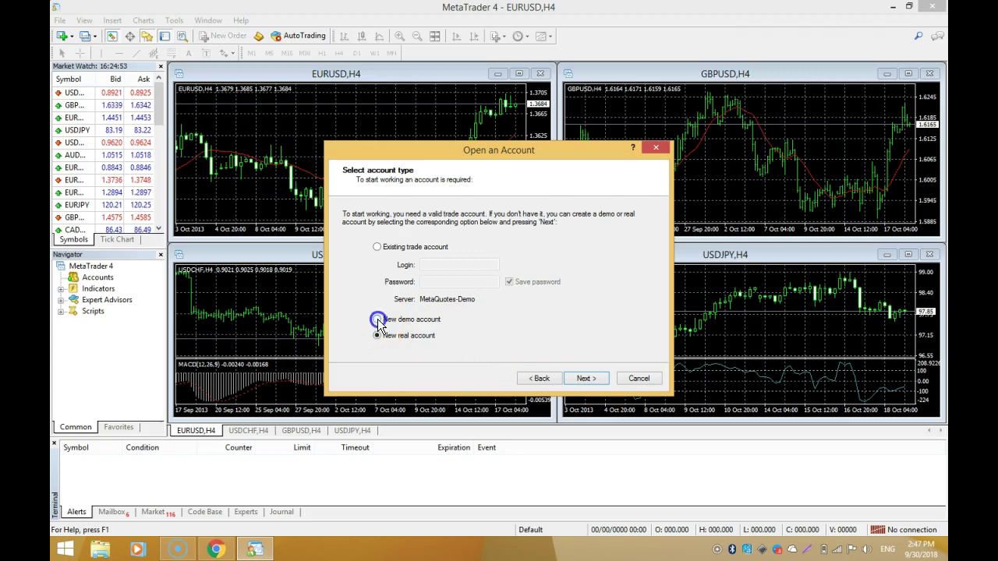
# On the personal details page, set the deposit to 1000 and keep leverage at 1:100
pyautogui.click(584, 379)
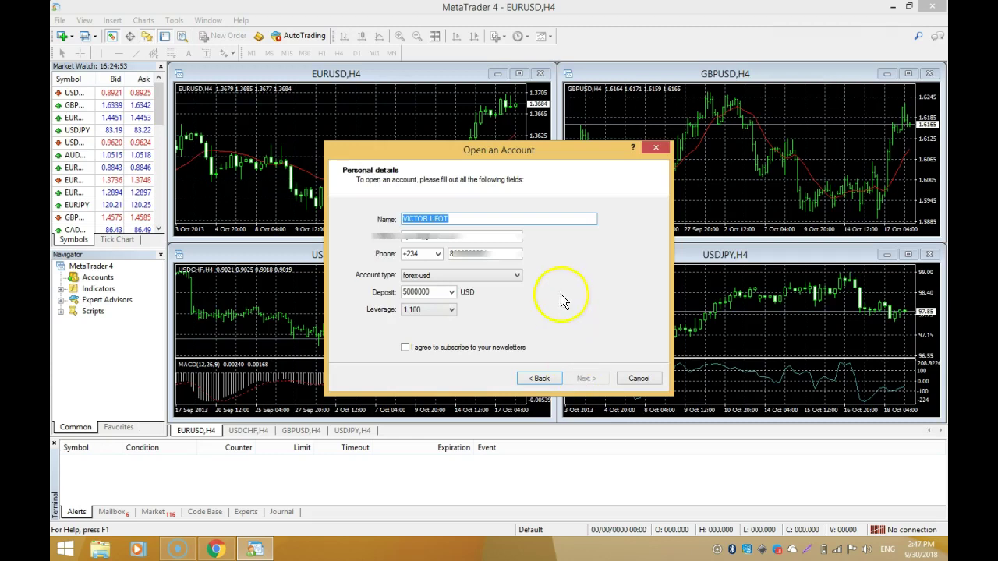
pyautogui.click(477, 220)
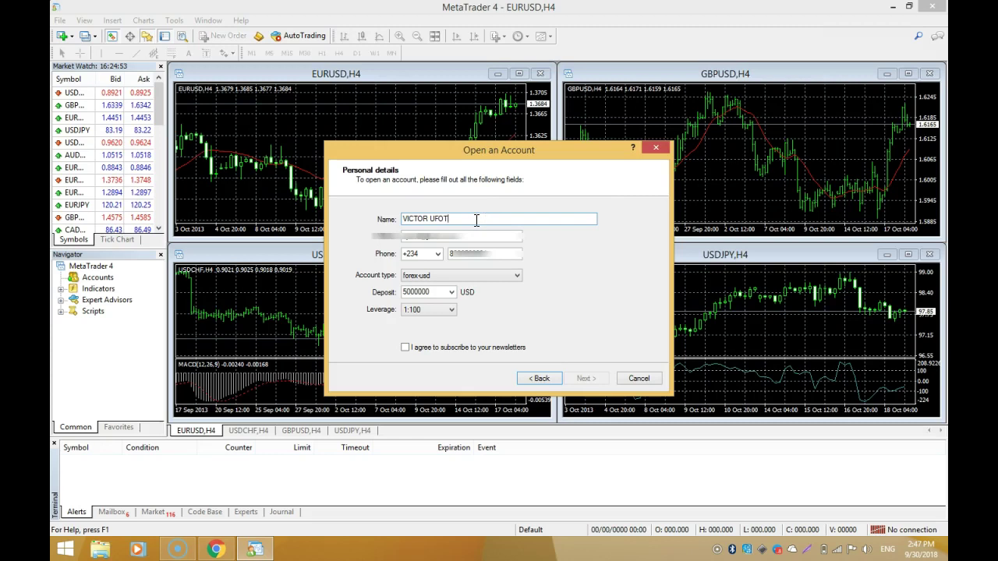
pyautogui.doubleClick(407, 292)
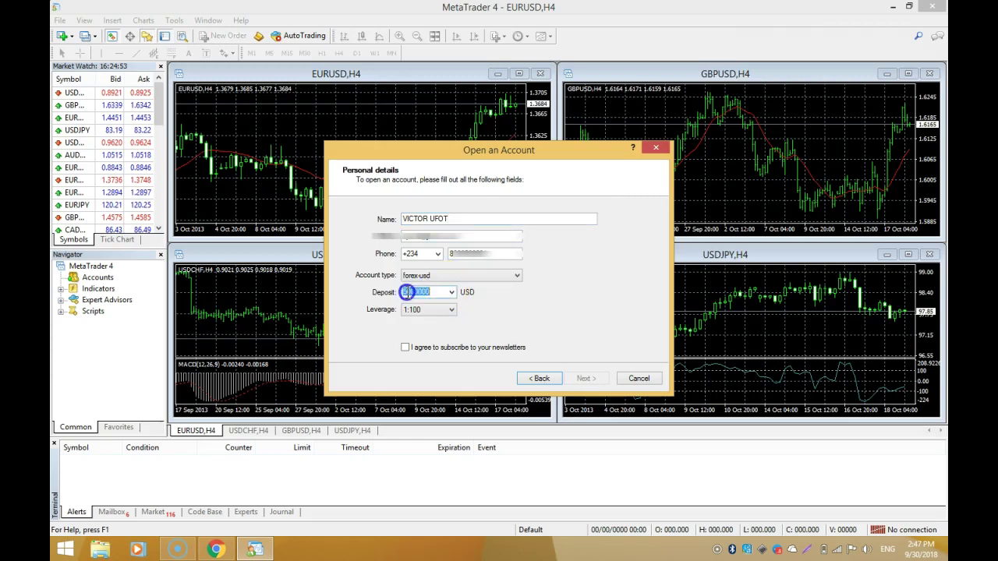
pyautogui.write('1000')
pyautogui.click(453, 309)
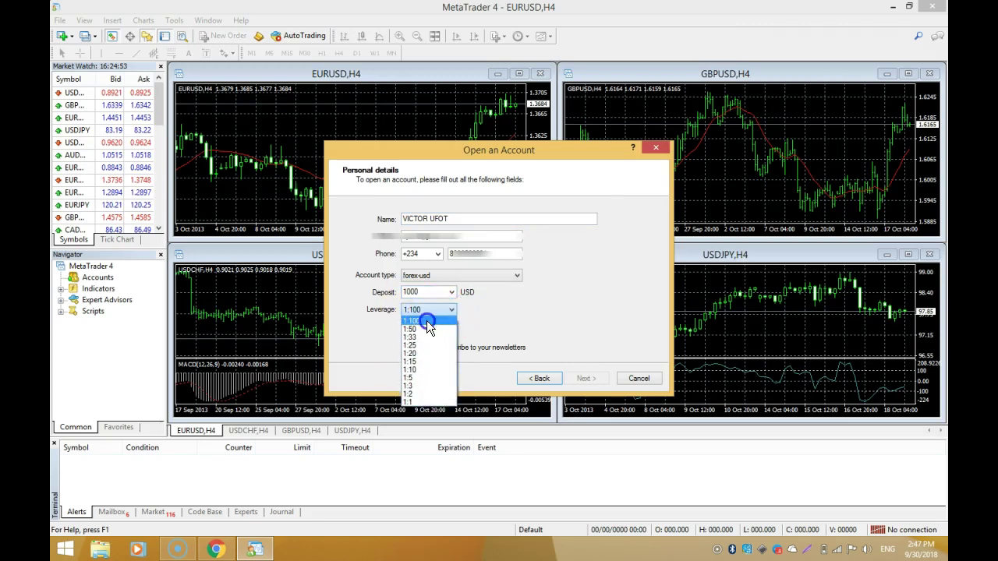
pyautogui.click(426, 320)
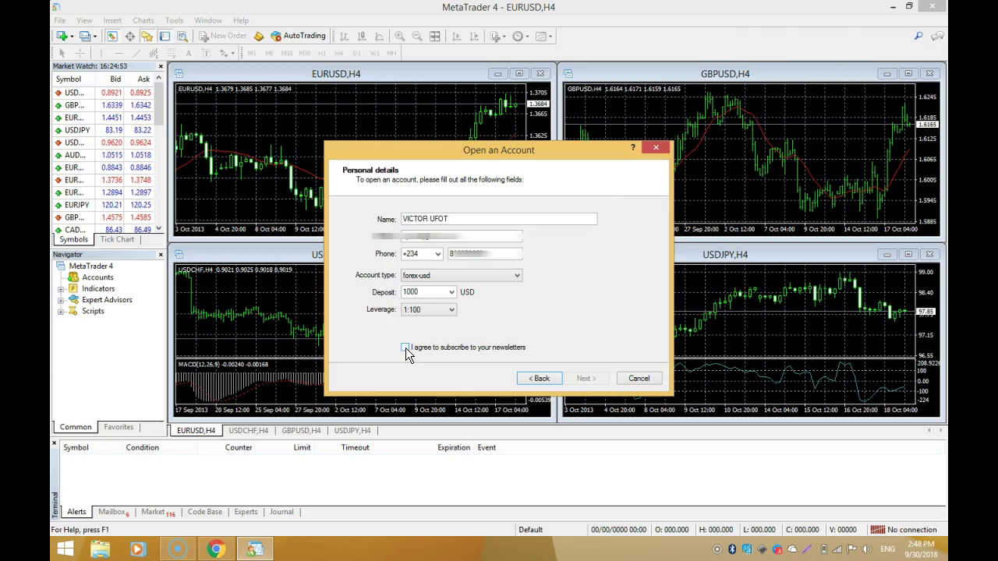
# Agree to the newsletters, try forex-eur, then set account type back to forex-usd and register
pyautogui.click(405, 348)
pyautogui.click(517, 277)
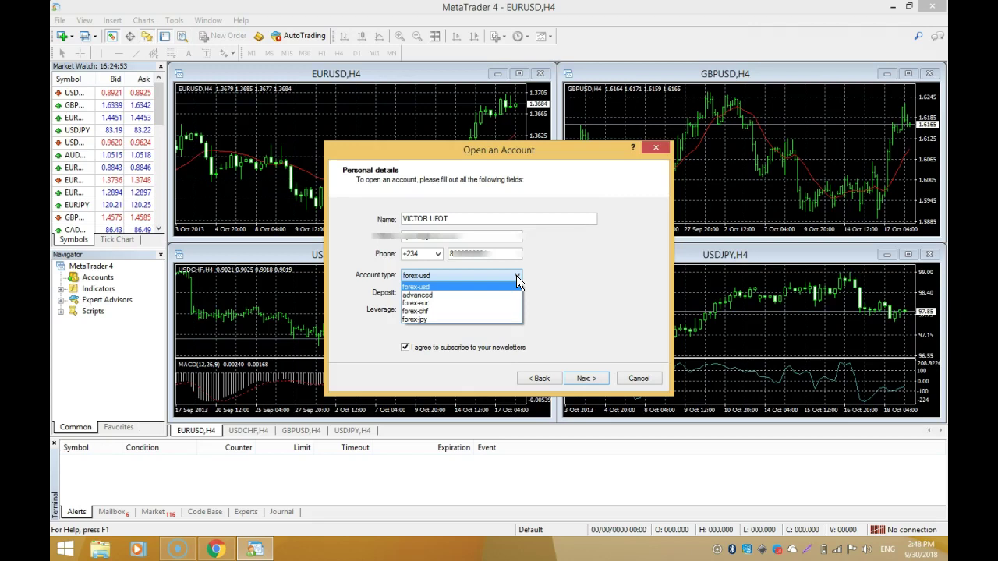
pyautogui.click(438, 303)
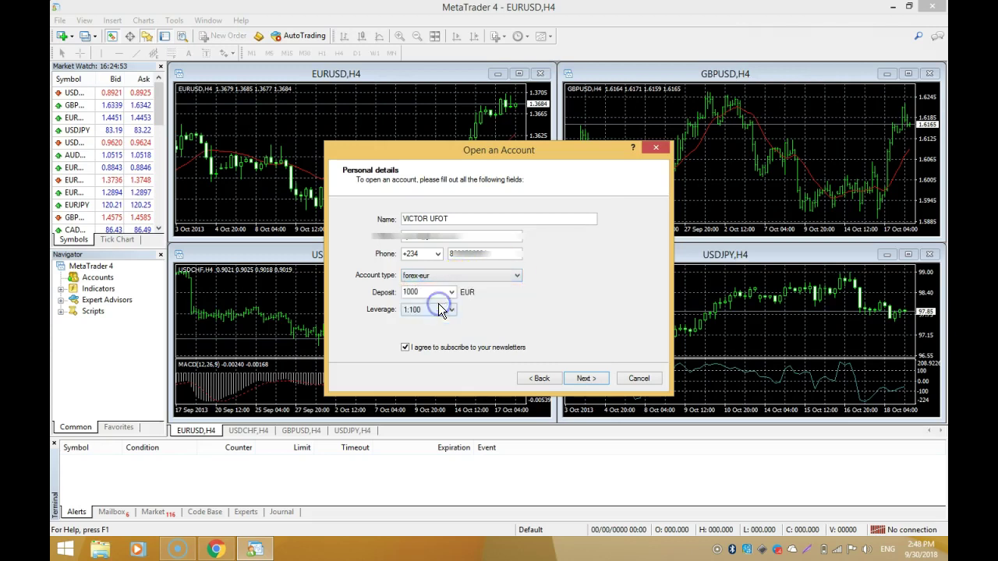
pyautogui.click(513, 279)
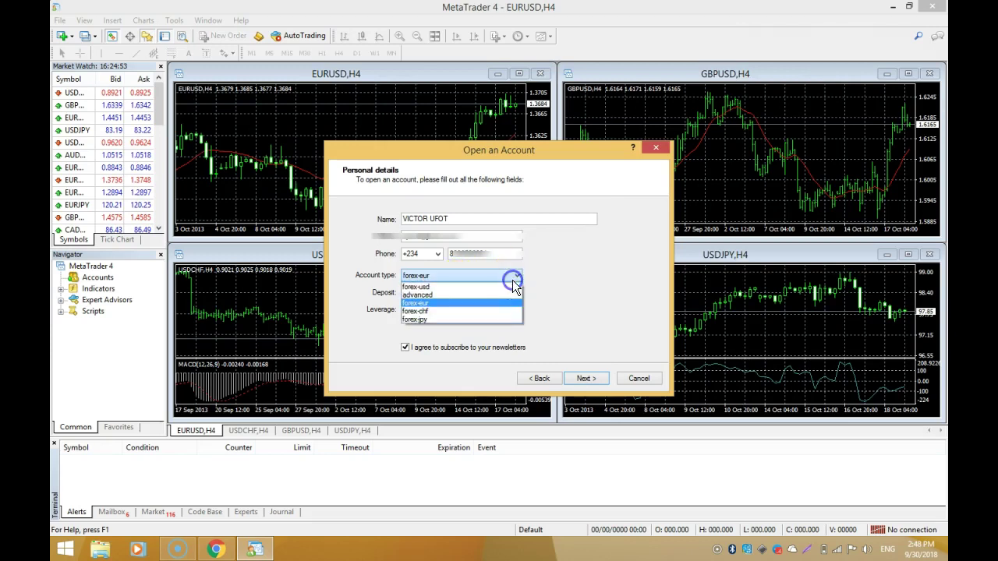
pyautogui.click(429, 288)
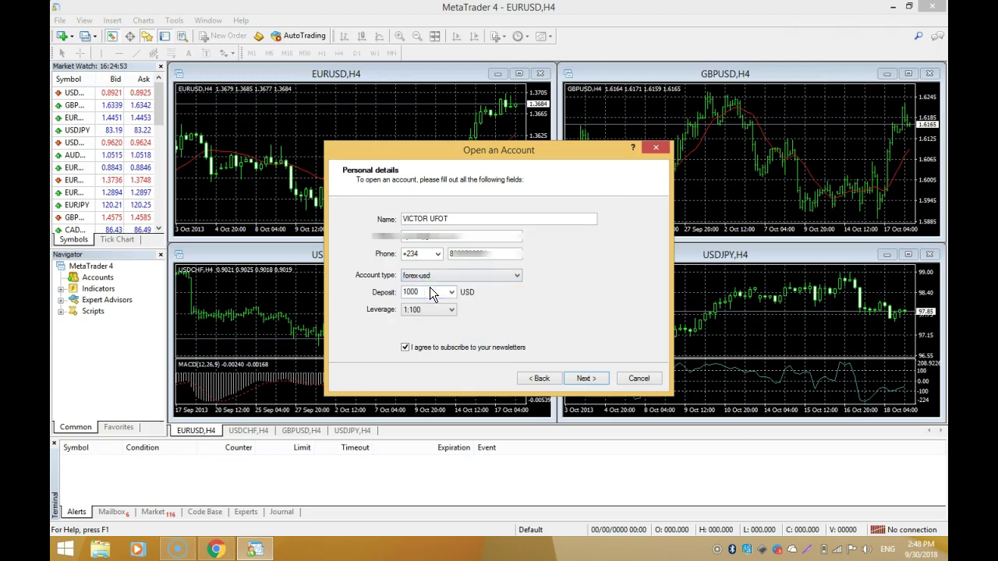
pyautogui.click(540, 334)
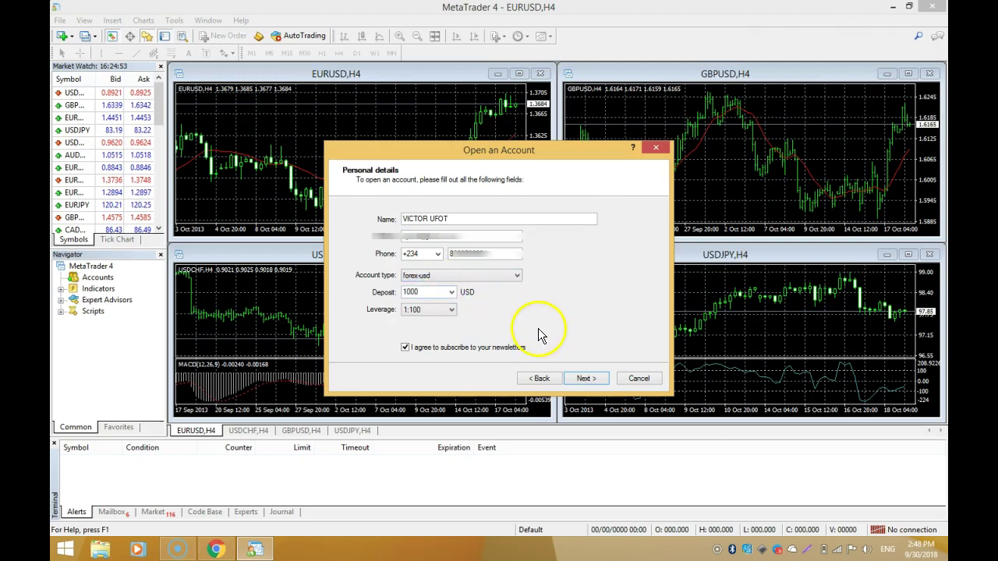
# Register the demo account and highlight its newly issued login and password values
pyautogui.click(586, 379)
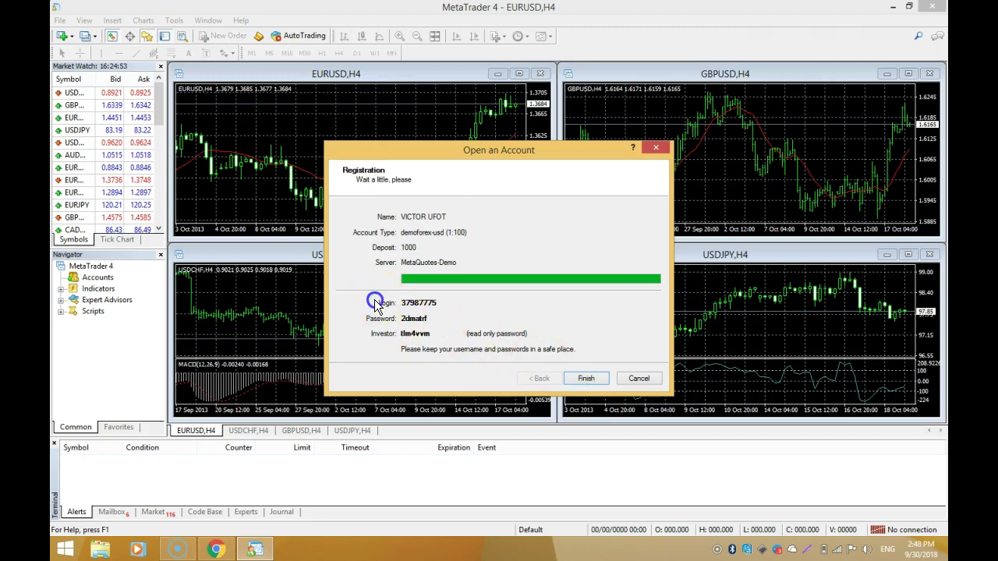
pyautogui.moveTo(381, 304)
pyautogui.mouseDown()
pyautogui.moveTo(413, 308)
pyautogui.moveTo(383, 305)
pyautogui.moveTo(379, 316)
pyautogui.mouseUp()
pyautogui.click(427, 333)
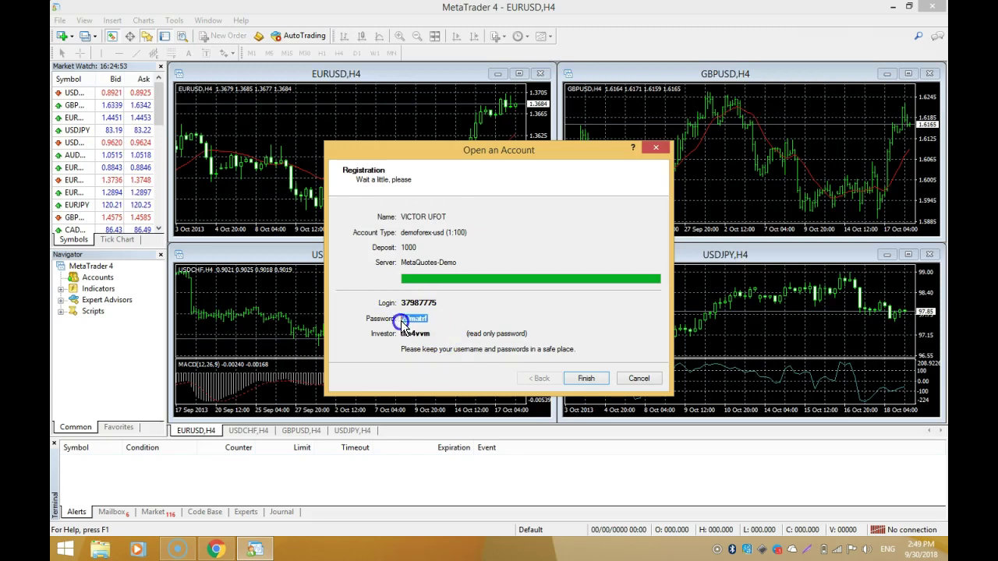
pyautogui.click(437, 317)
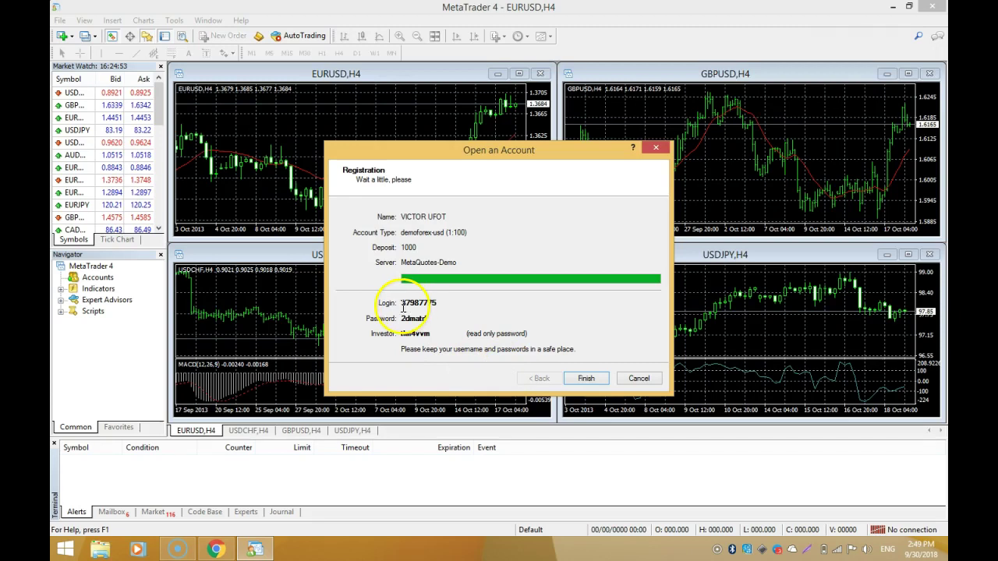
# Launch a blank Notepad window by searching 'notepad' in Windows search
pyautogui.click(64, 548)
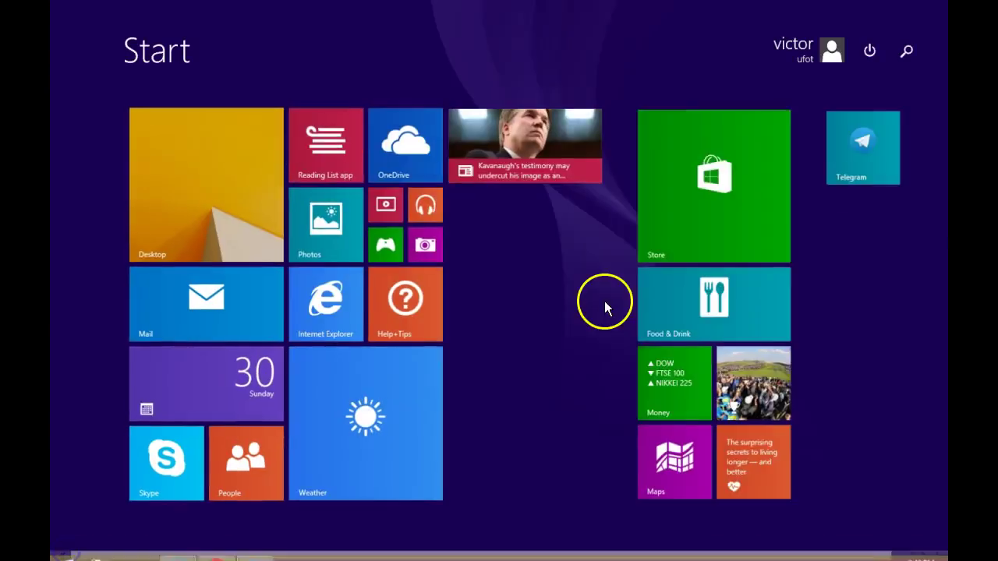
pyautogui.click(907, 52)
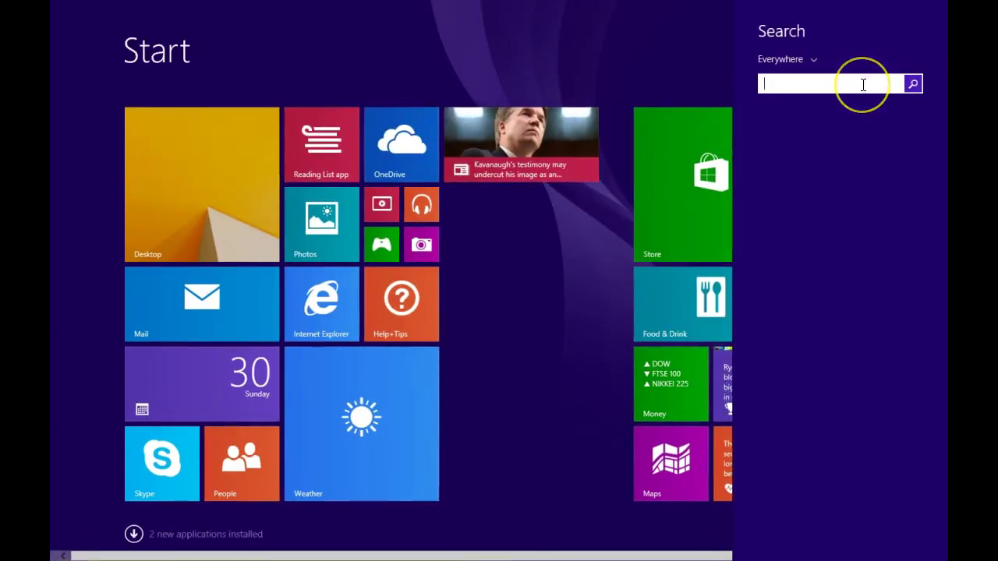
pyautogui.write('notepad')
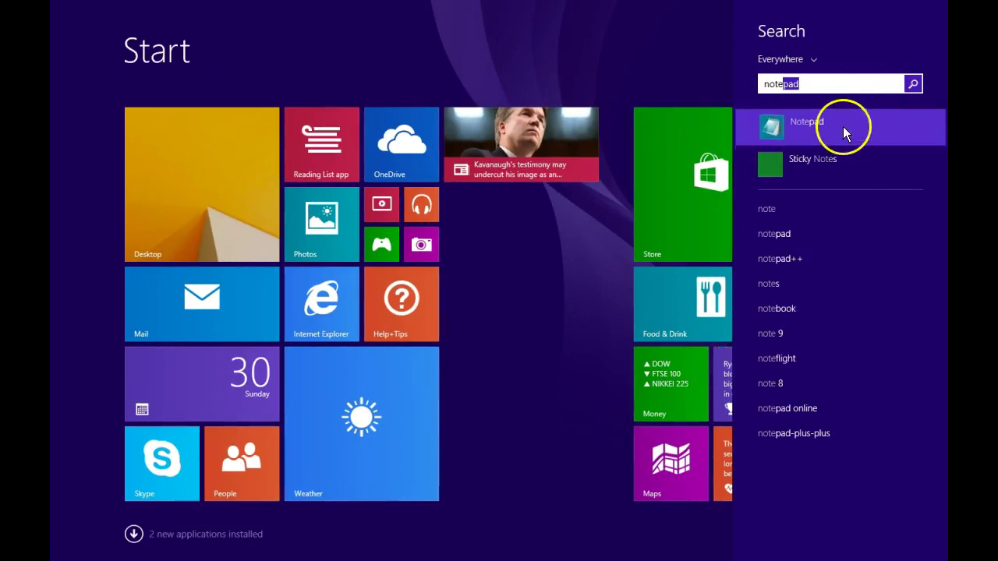
pyautogui.click(846, 128)
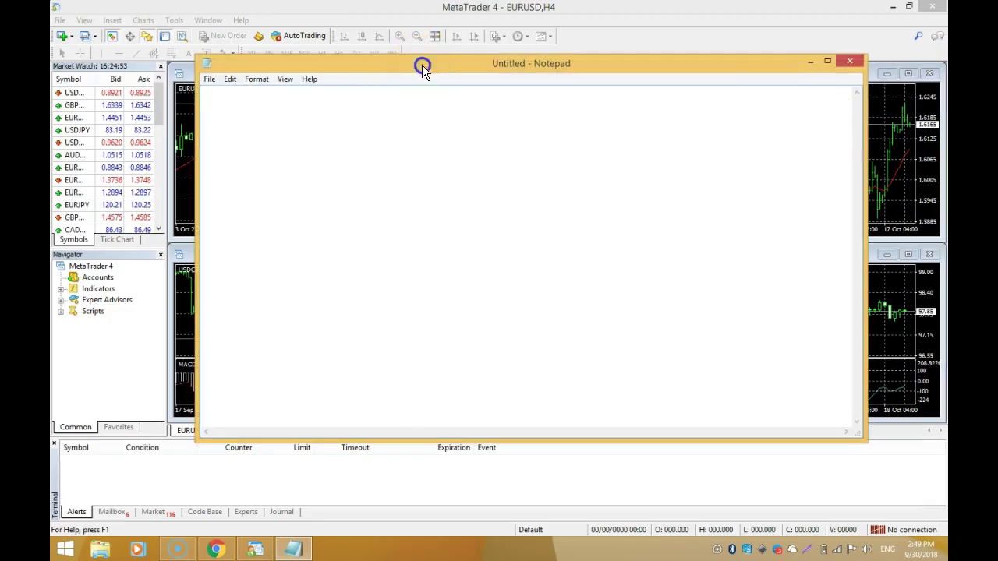
# Copy the new login number from the registration details into Notepad's first line
pyautogui.moveTo(421, 65); pyautogui.dragTo(761, 88)
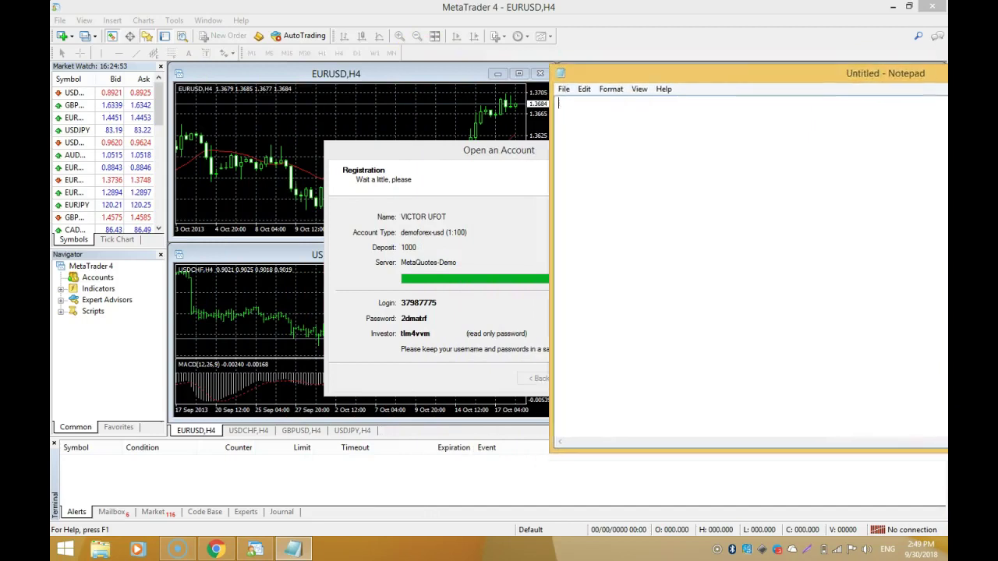
pyautogui.moveTo(401, 302); pyautogui.dragTo(433, 304)
pyautogui.rightClick(434, 304)
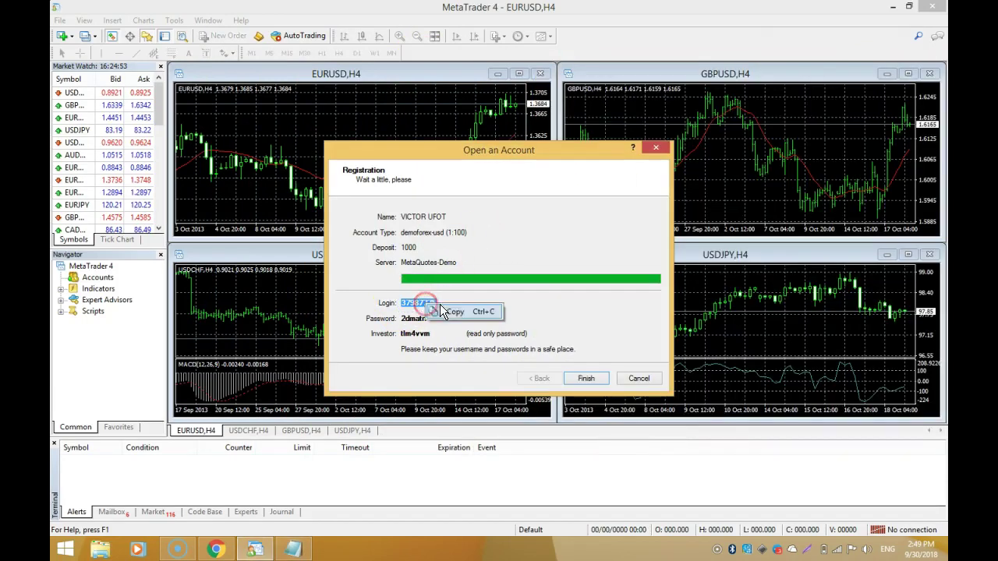
pyautogui.click(452, 313)
pyautogui.click(293, 549)
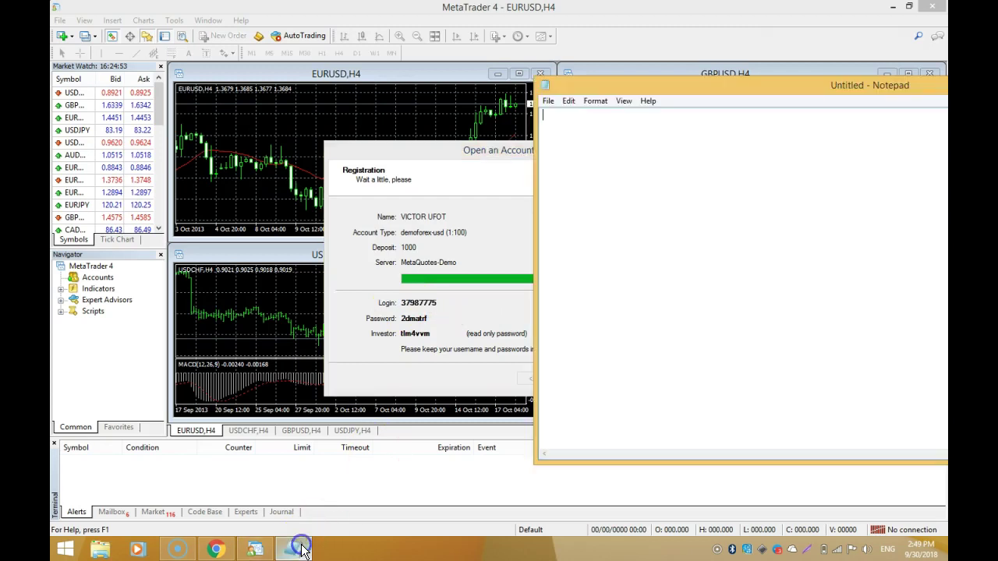
pyautogui.rightClick(571, 128)
pyautogui.click(603, 178)
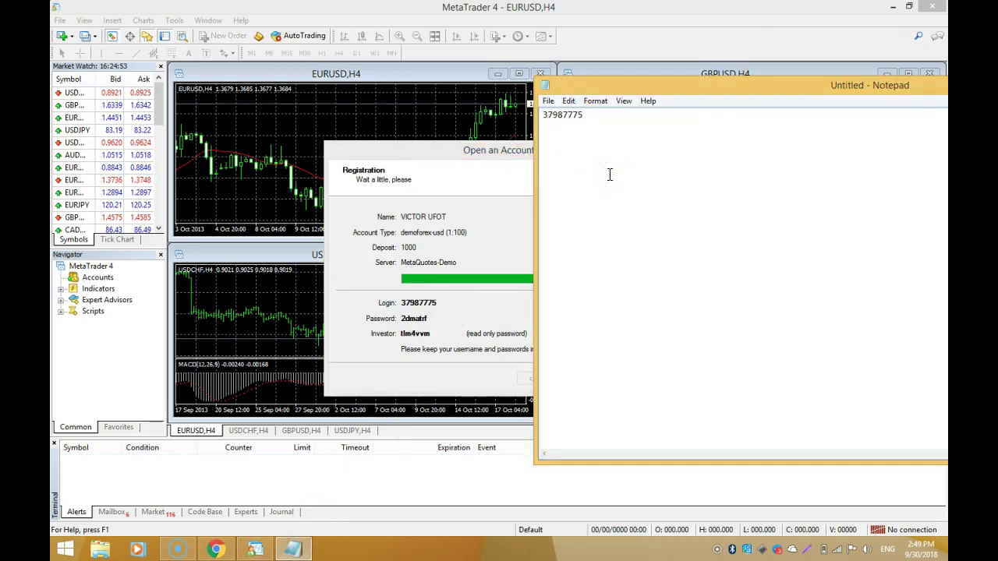
# Paste the account password onto the second line of the Notepad notes
pyautogui.click(402, 320)
pyautogui.moveTo(402, 319); pyautogui.dragTo(429, 320)
pyautogui.rightClick(415, 319)
pyautogui.click(440, 328)
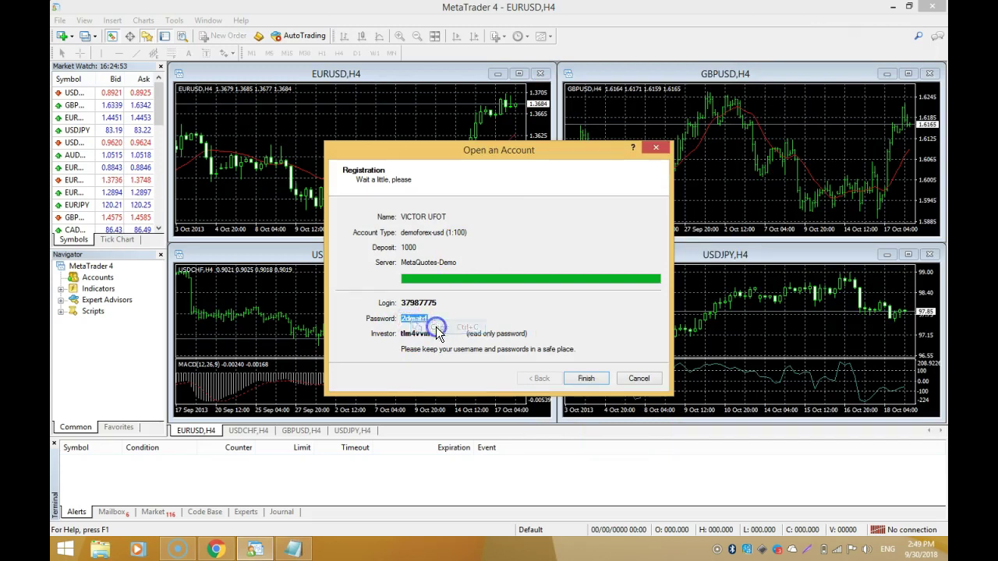
pyautogui.click(311, 551)
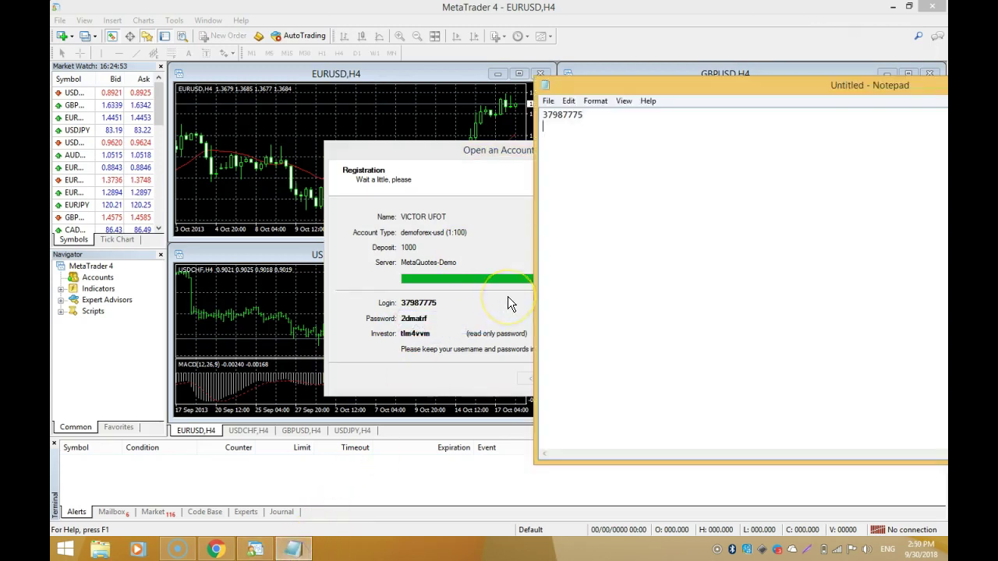
pyautogui.rightClick(543, 128)
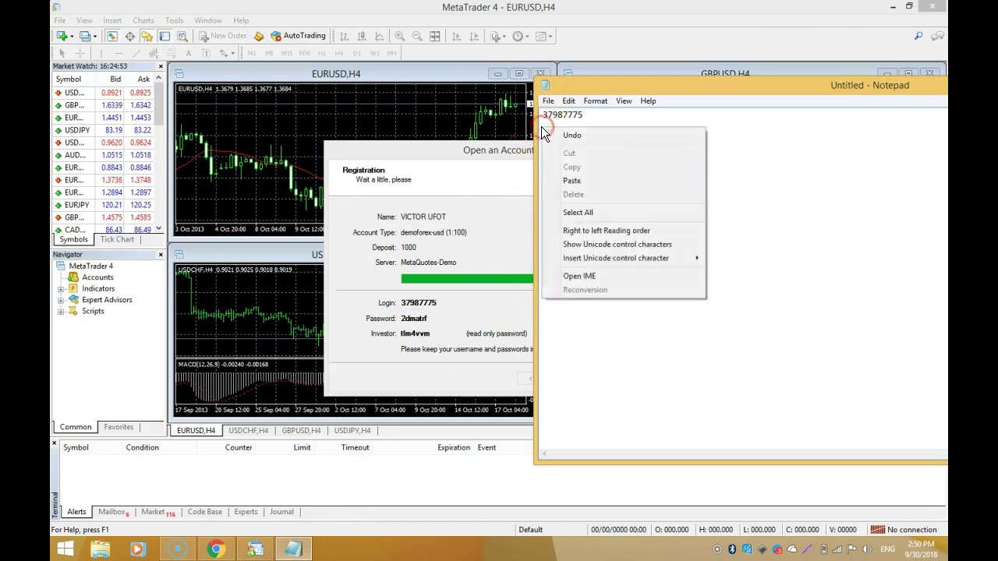
pyautogui.click(571, 181)
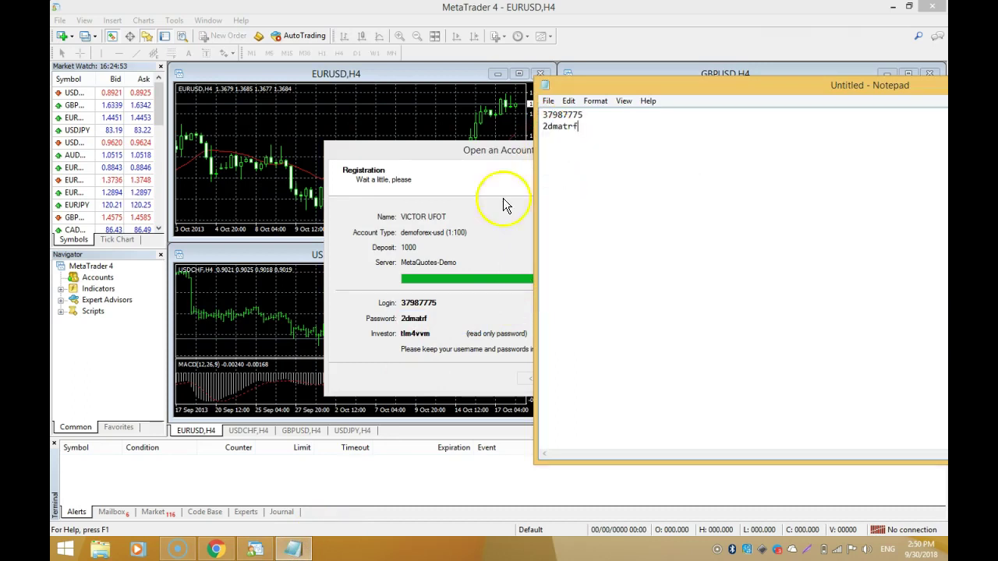
# Paste the investor password onto the third line of the notes
pyautogui.click(435, 333)
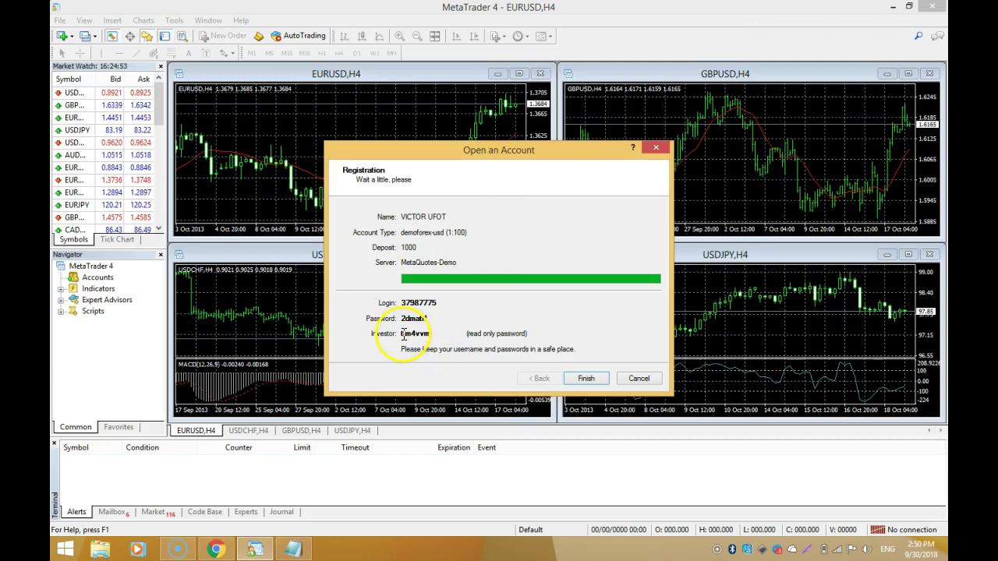
pyautogui.moveTo(401, 335); pyautogui.dragTo(431, 334)
pyautogui.rightClick(427, 334)
pyautogui.click(444, 343)
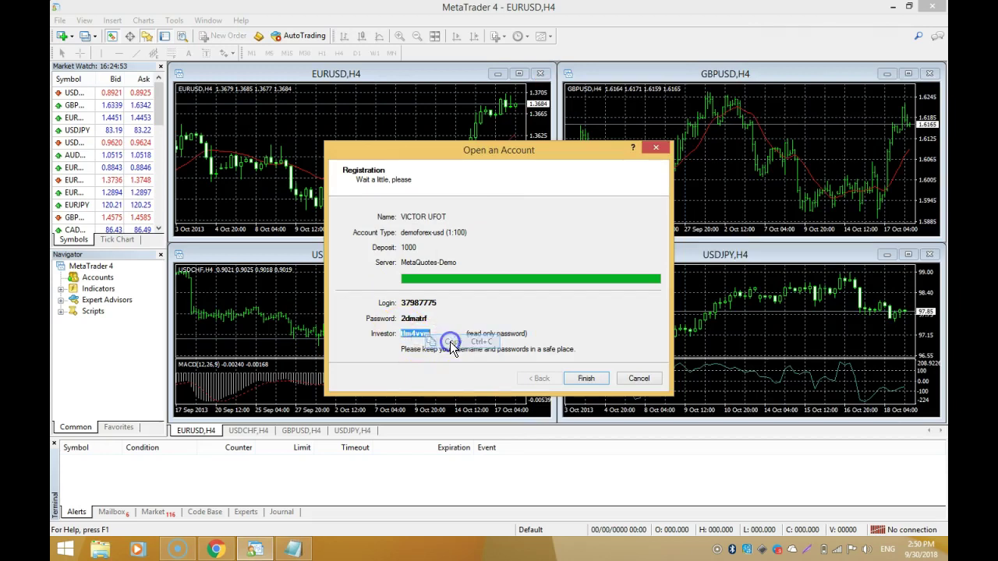
pyautogui.click(294, 549)
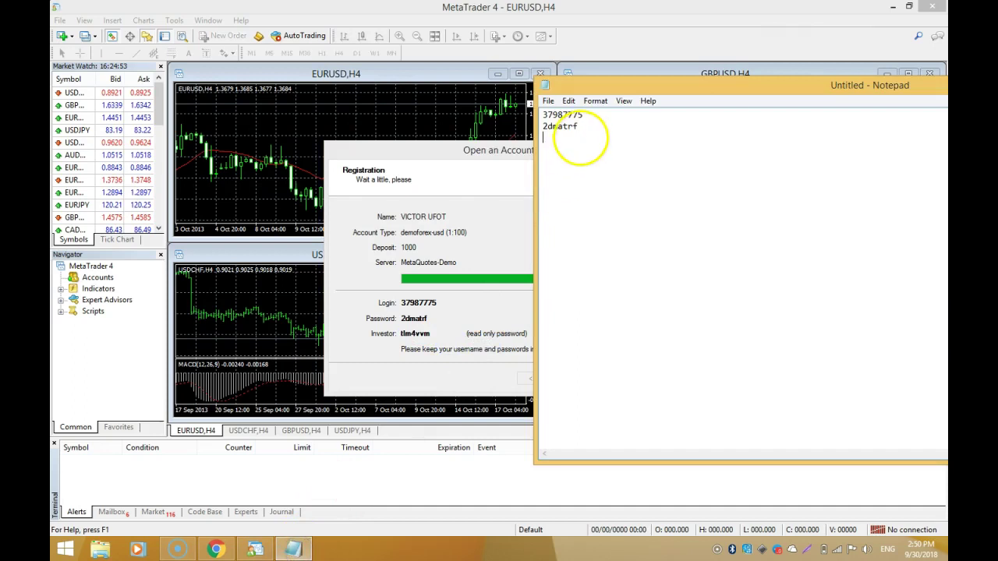
pyautogui.rightClick(560, 144)
pyautogui.click(582, 194)
# Save the notes as 'Metrader4 Demo Login Details' in Documents
pyautogui.click(607, 86)
pyautogui.moveTo(604, 86); pyautogui.dragTo(623, 87)
pyautogui.click(568, 100)
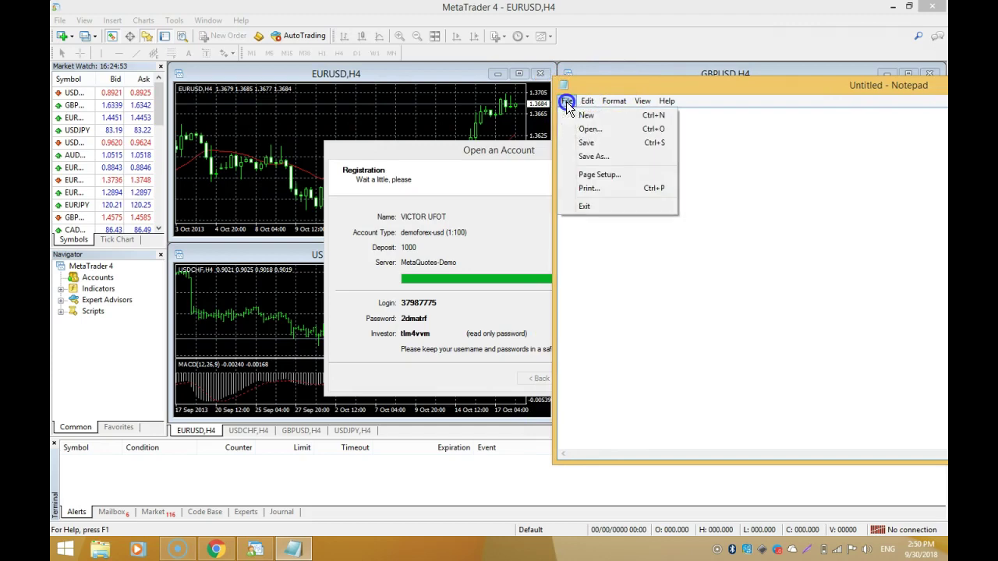
pyautogui.click(596, 144)
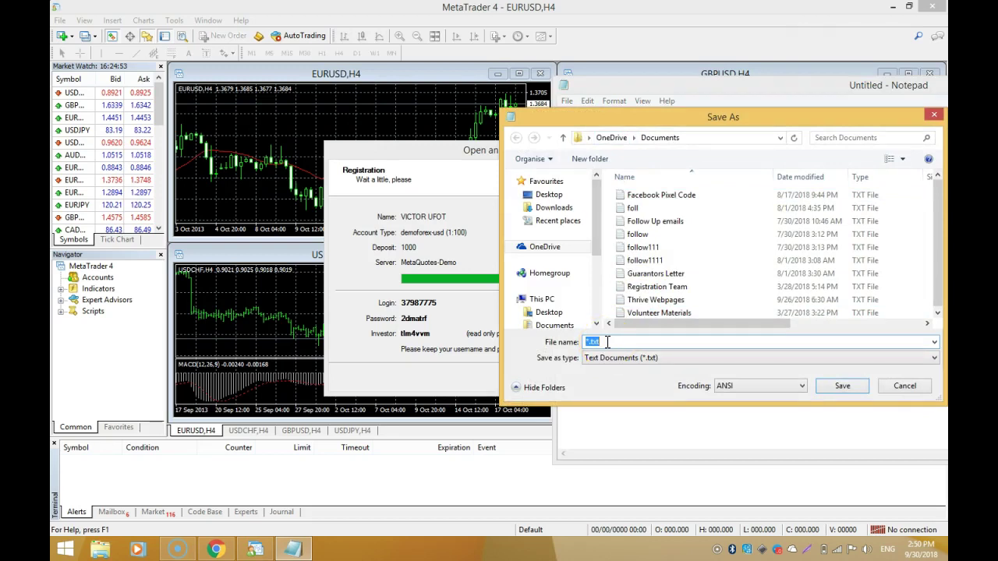
pyautogui.write('Metrader4 Demo Login Details')
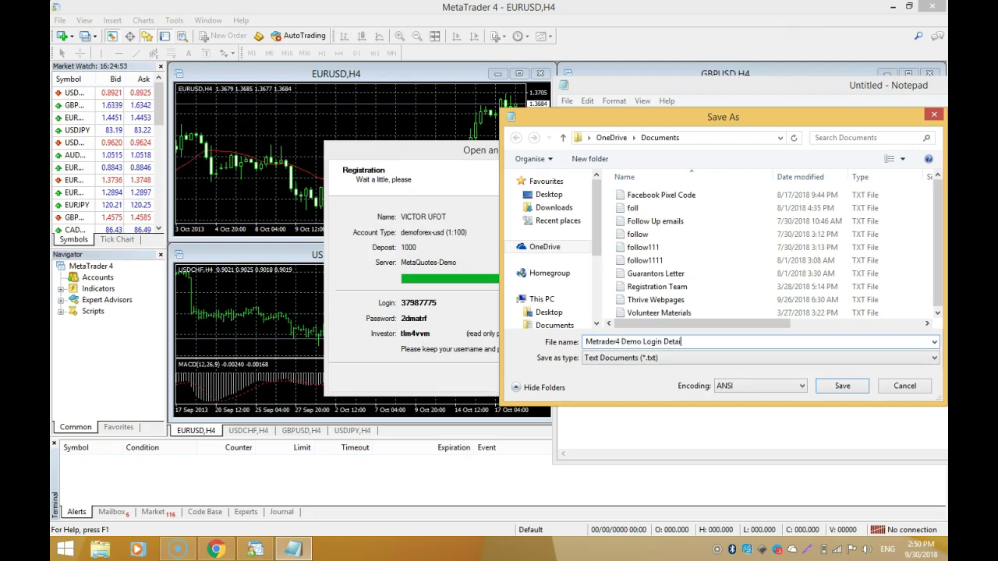
pyautogui.click(852, 388)
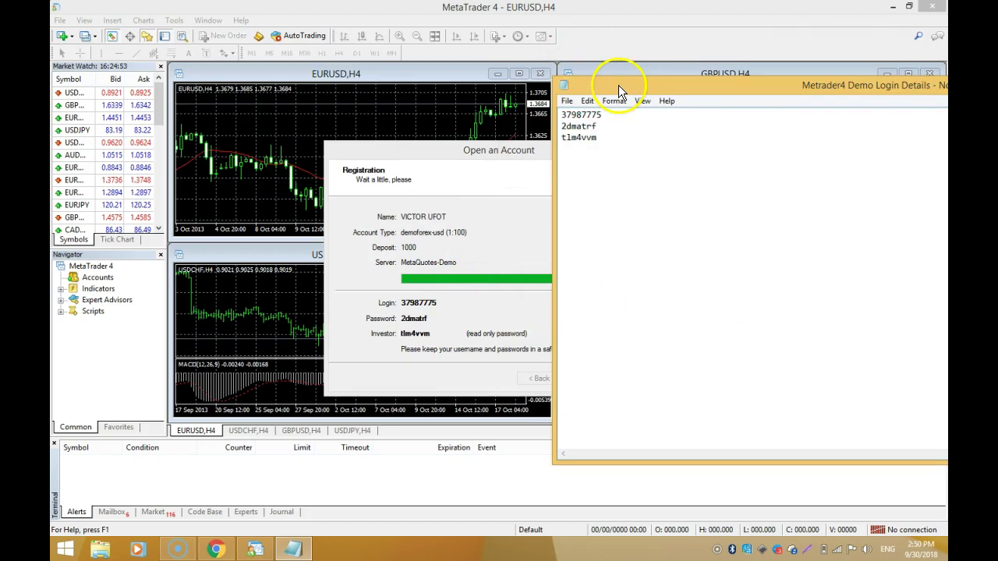
# Finish the demo account wizard so its charts load, then widen the Market Watch and Navigator panels
pyautogui.moveTo(618, 85); pyautogui.dragTo(752, 98)
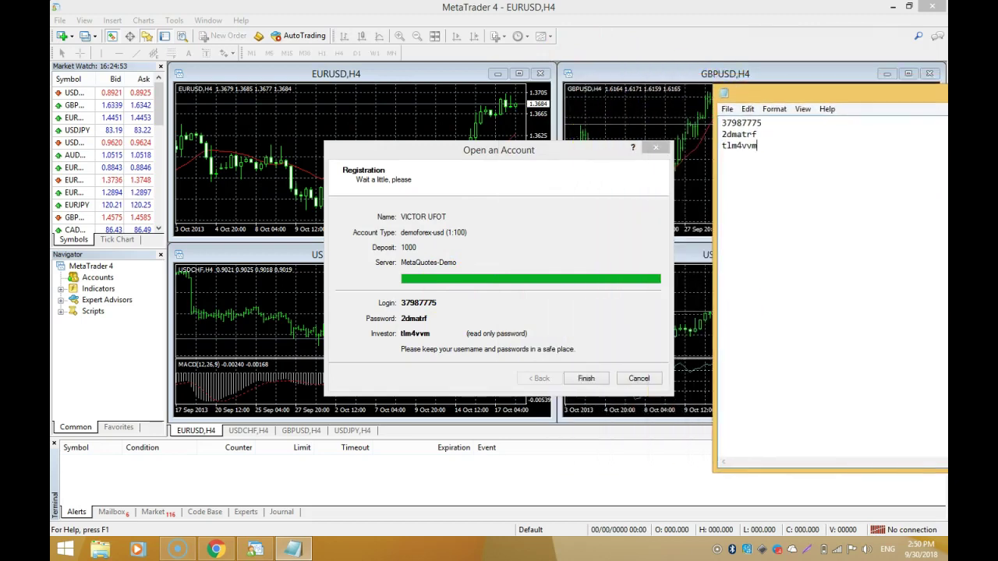
pyautogui.click(584, 378)
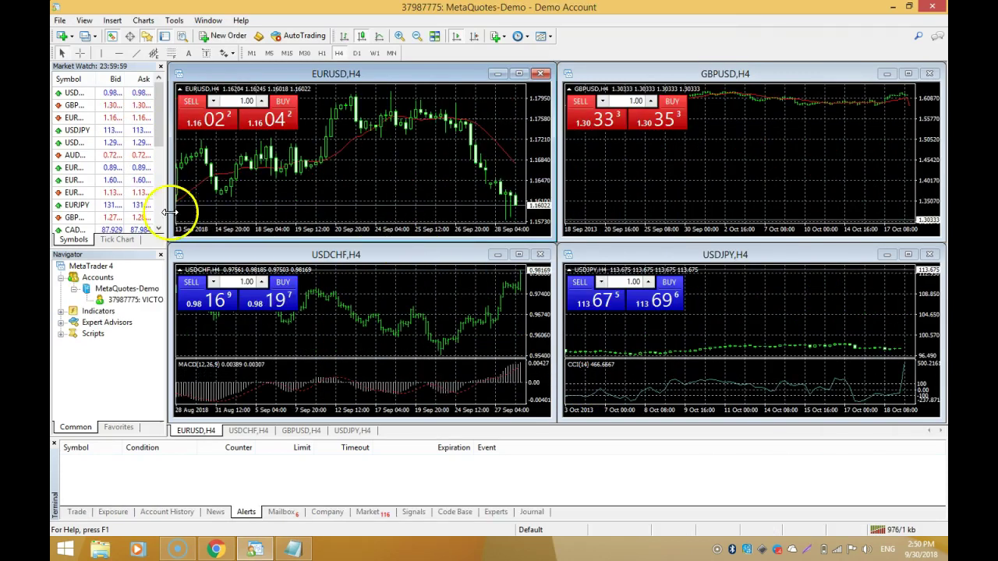
pyautogui.moveTo(181, 209); pyautogui.dragTo(217, 209)
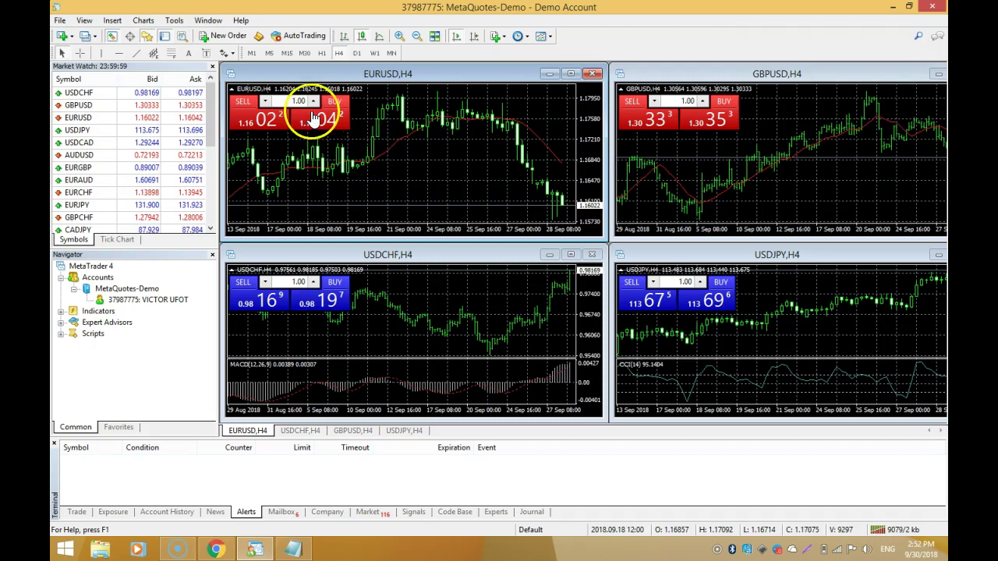
# Open the Login to Trade Account form from the File menu
pyautogui.click(61, 23)
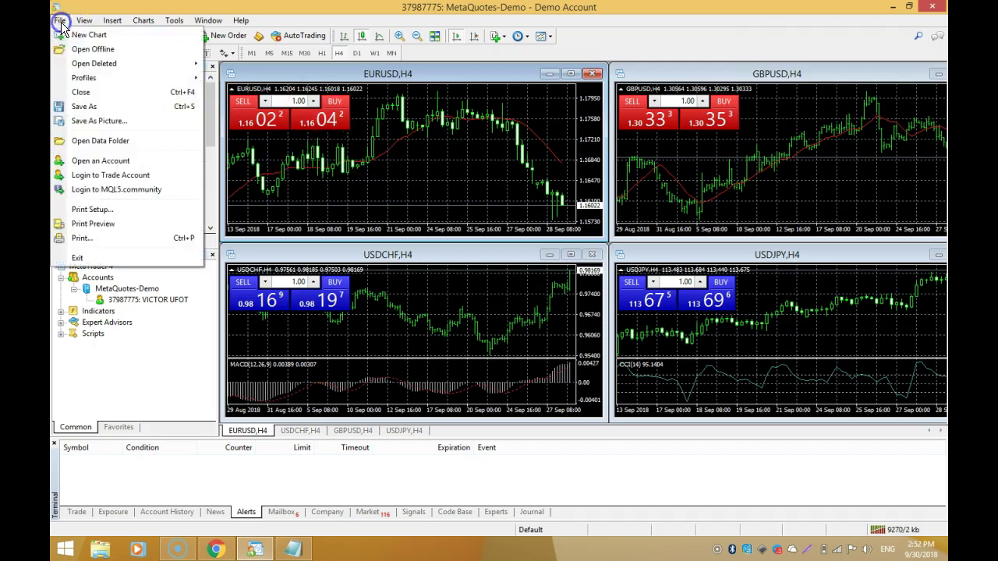
pyautogui.moveTo(85, 21)
pyautogui.click(879, 530)
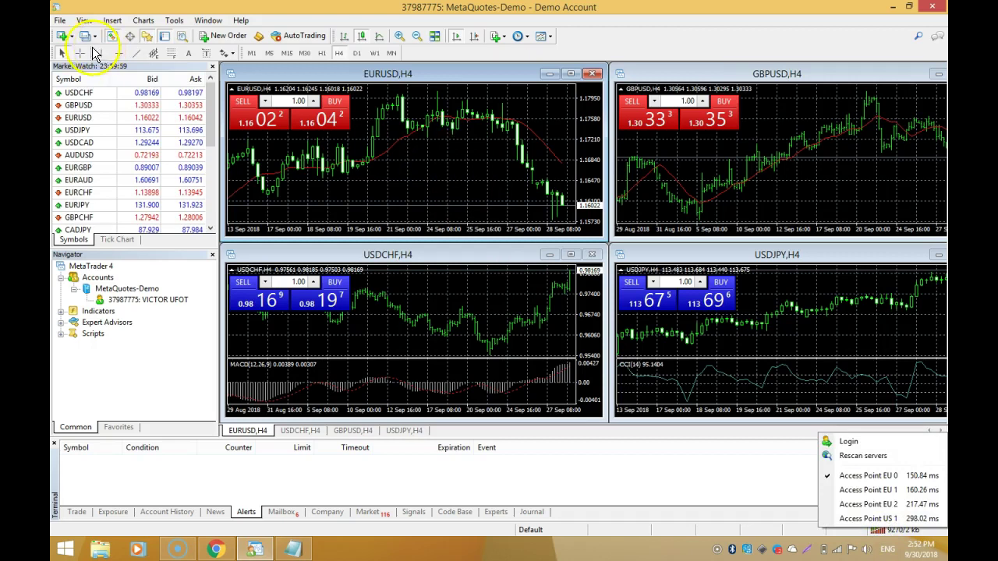
pyautogui.click(60, 22)
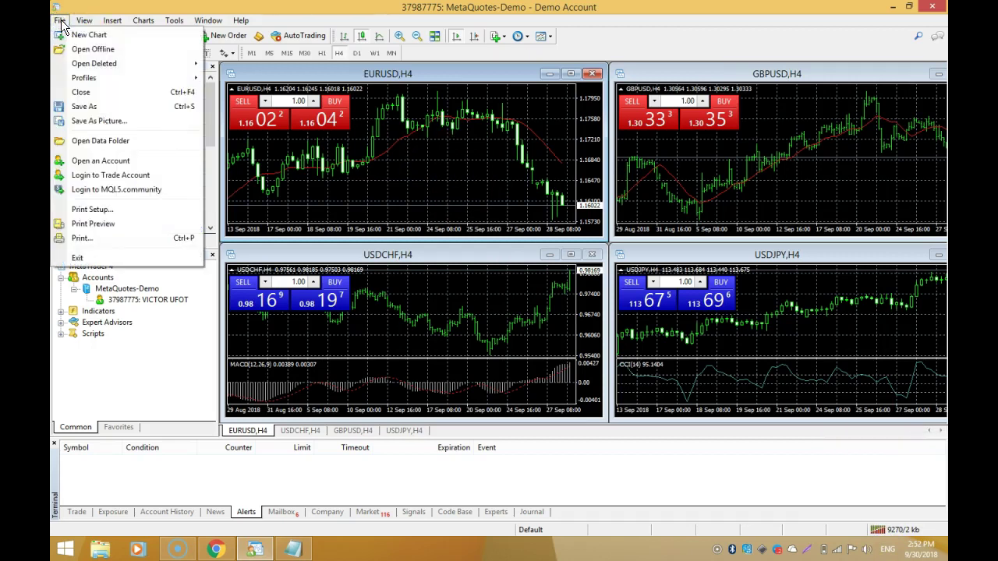
pyautogui.click(326, 25)
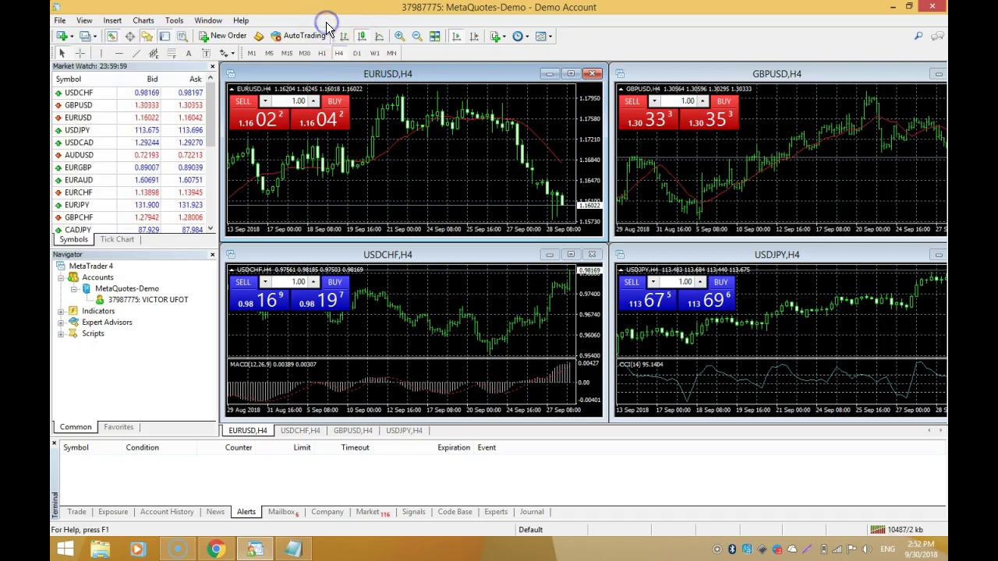
pyautogui.click(60, 22)
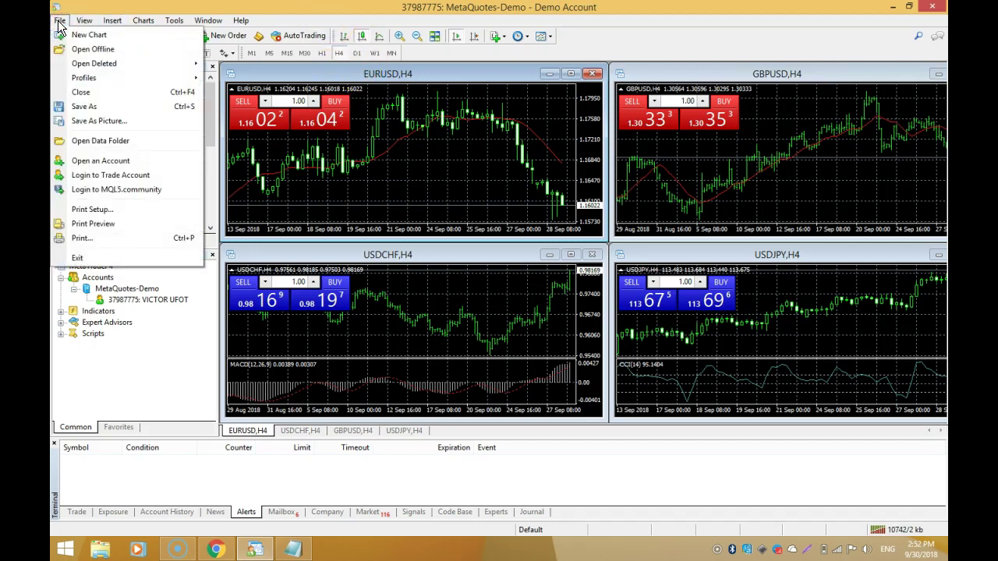
pyautogui.click(109, 176)
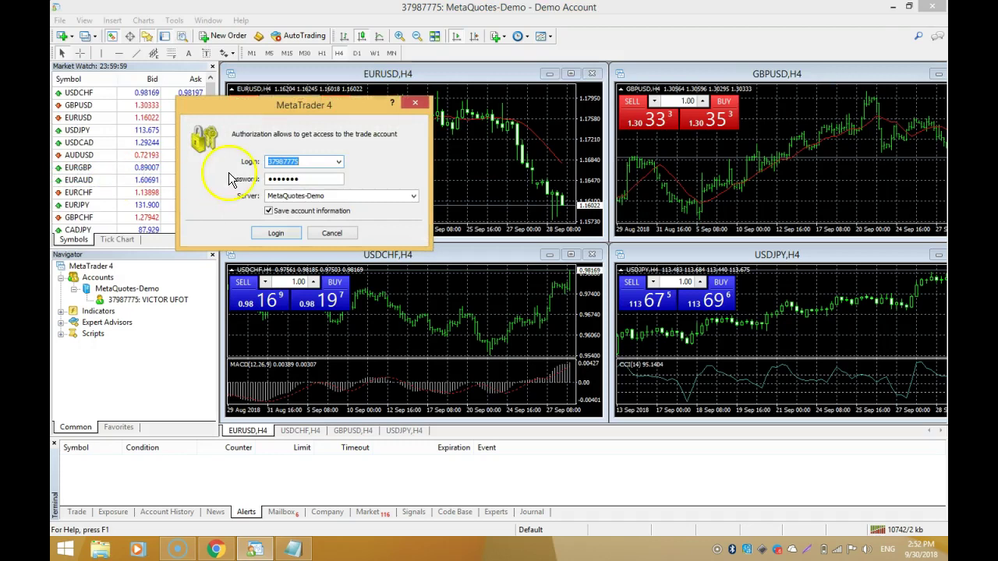
# Choose MetaQuotes-Demo as the server in the login form
pyautogui.click(413, 200)
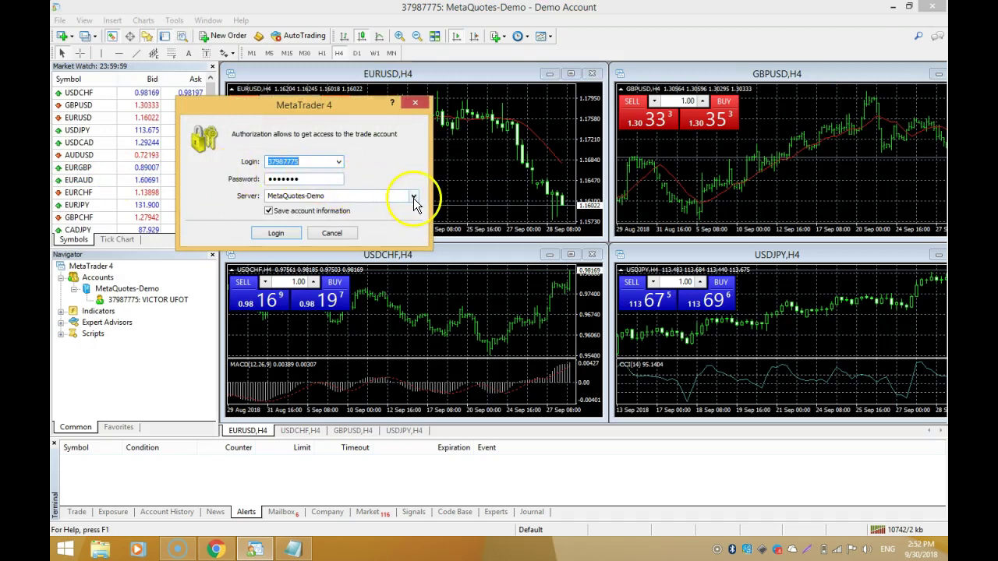
pyautogui.click(413, 198)
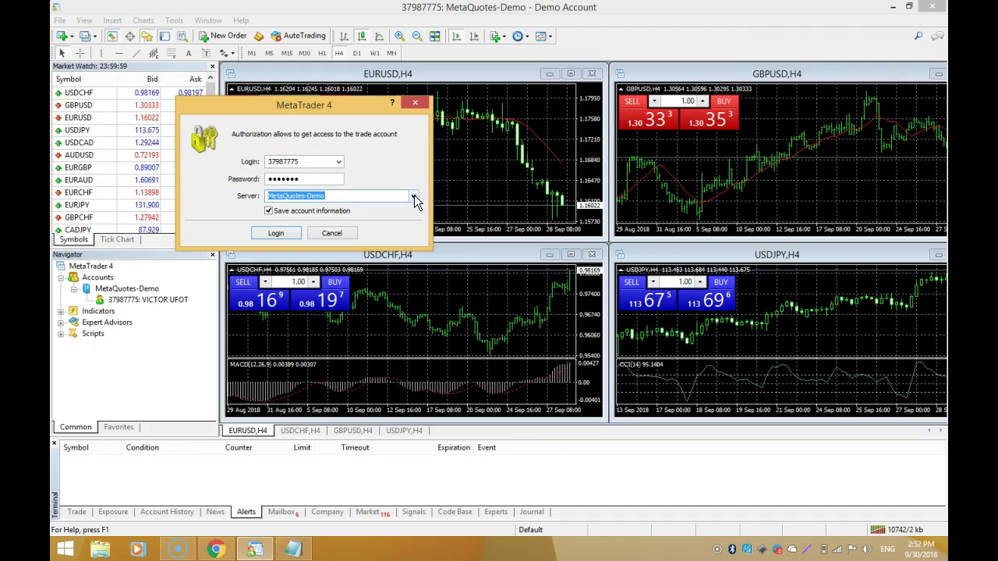
pyautogui.click(414, 198)
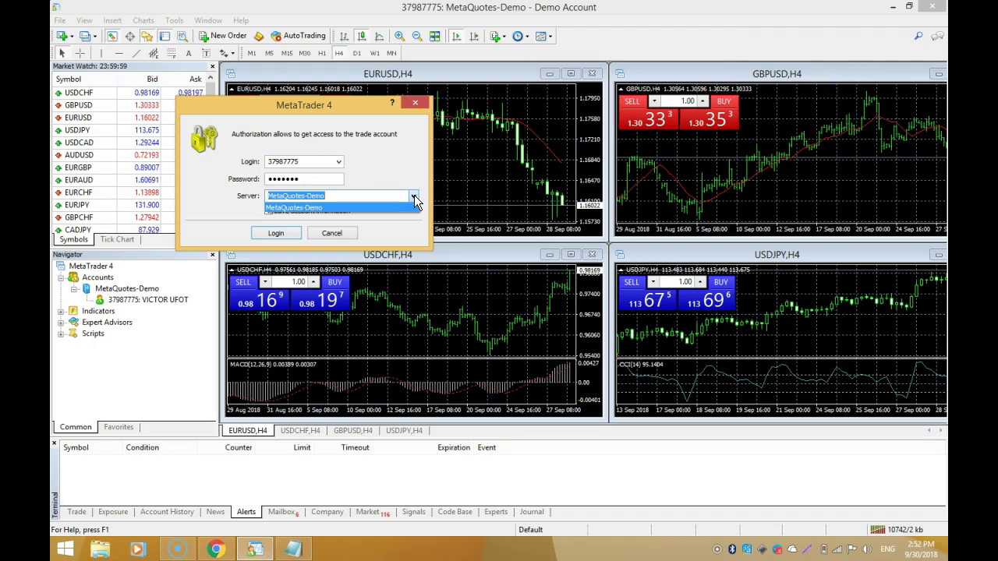
pyautogui.click(338, 207)
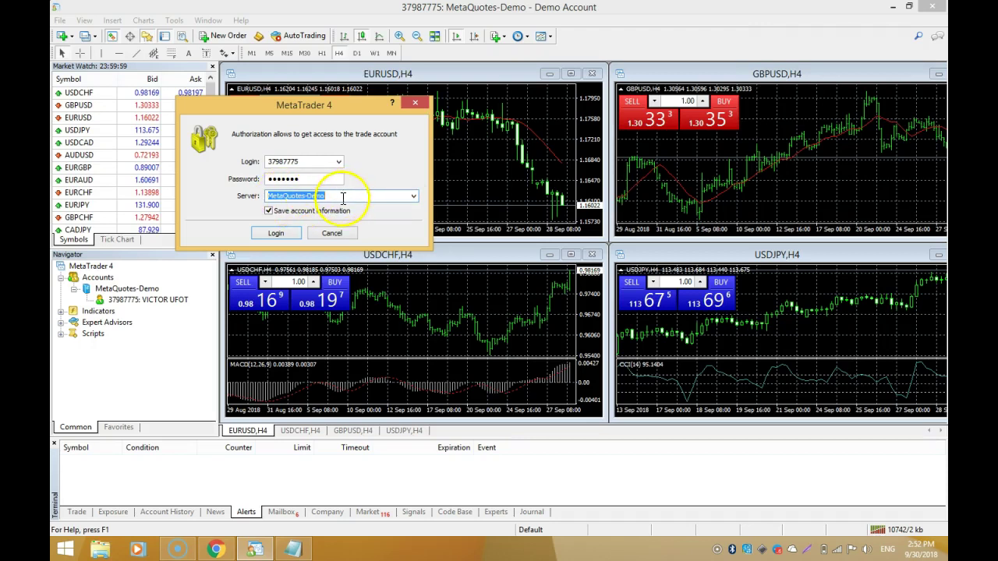
pyautogui.click(268, 210)
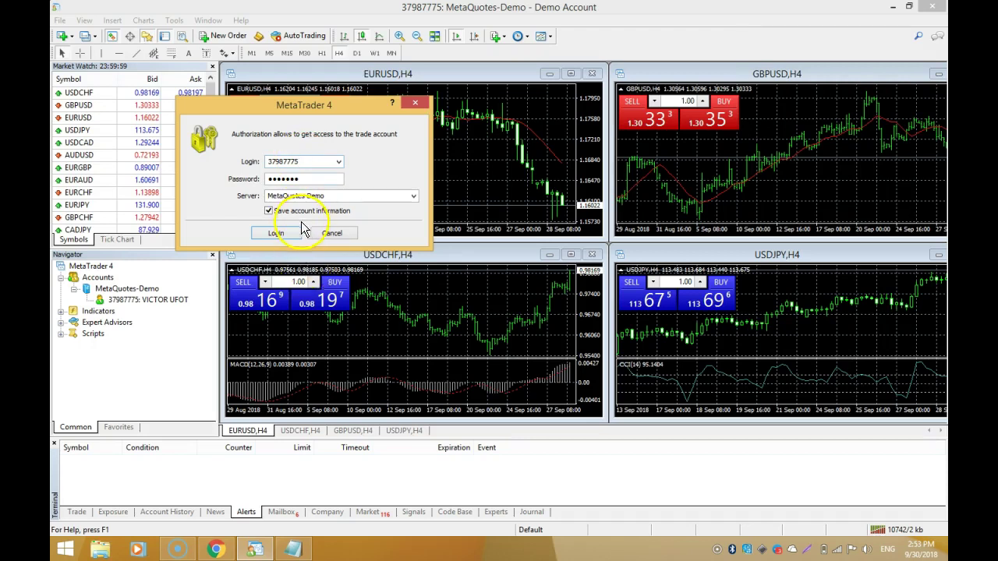
# Copy the login number from the saved Notepad notes into the Login field
pyautogui.click(294, 551)
pyautogui.click(725, 94)
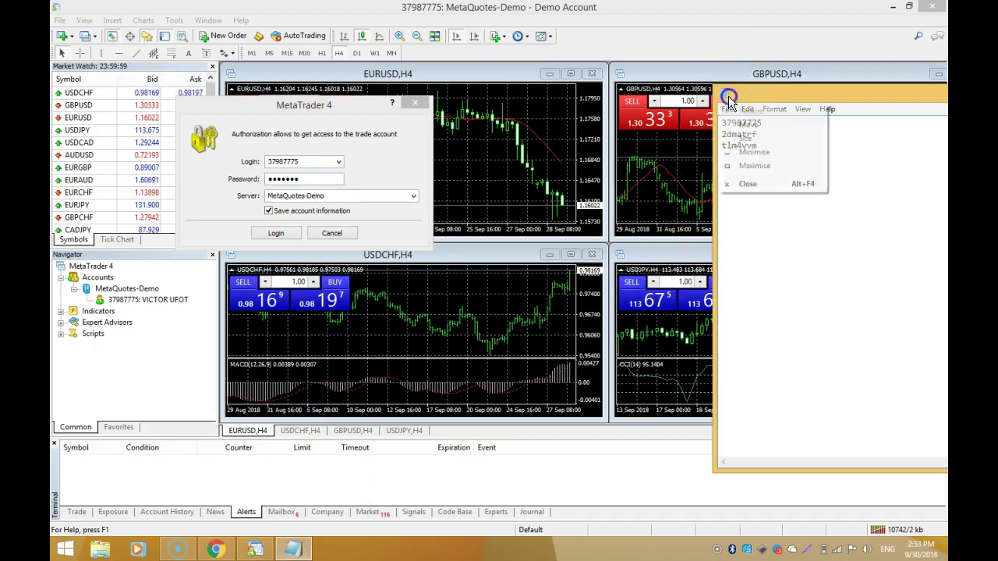
pyautogui.click(724, 93)
pyautogui.click(724, 94)
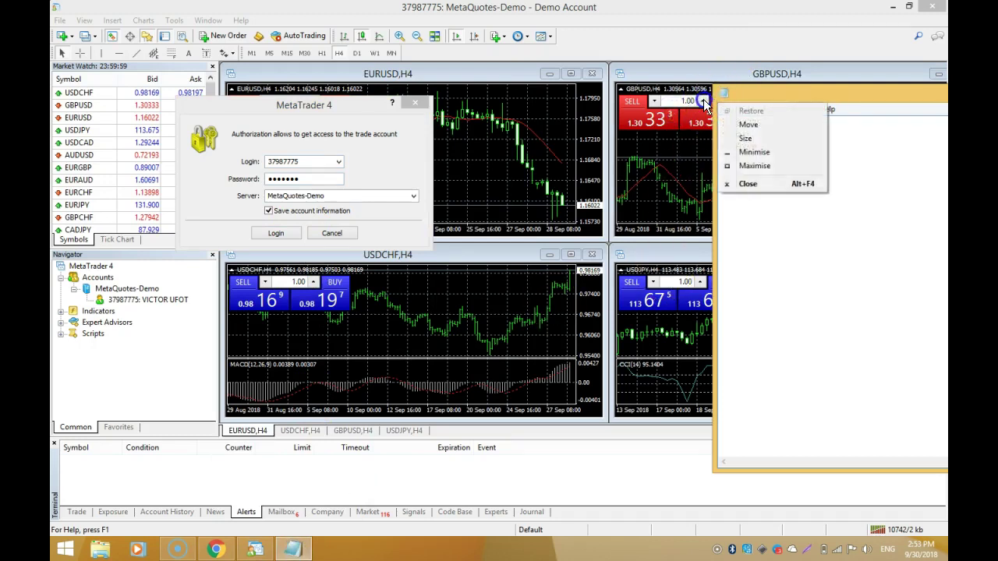
pyautogui.click(724, 94)
pyautogui.moveTo(934, 95); pyautogui.dragTo(750, 113)
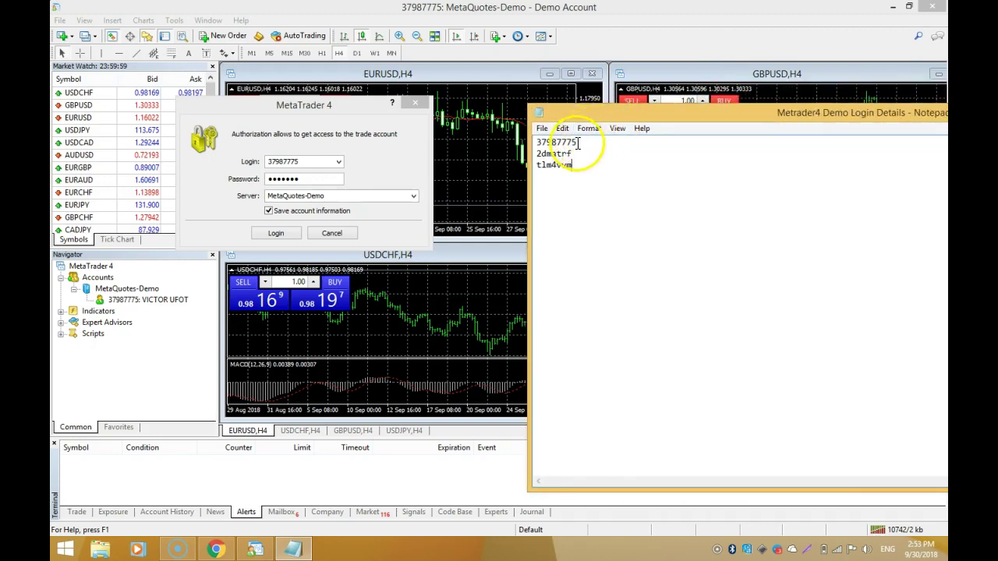
pyautogui.moveTo(578, 142); pyautogui.dragTo(536, 142)
pyautogui.rightClick(547, 147)
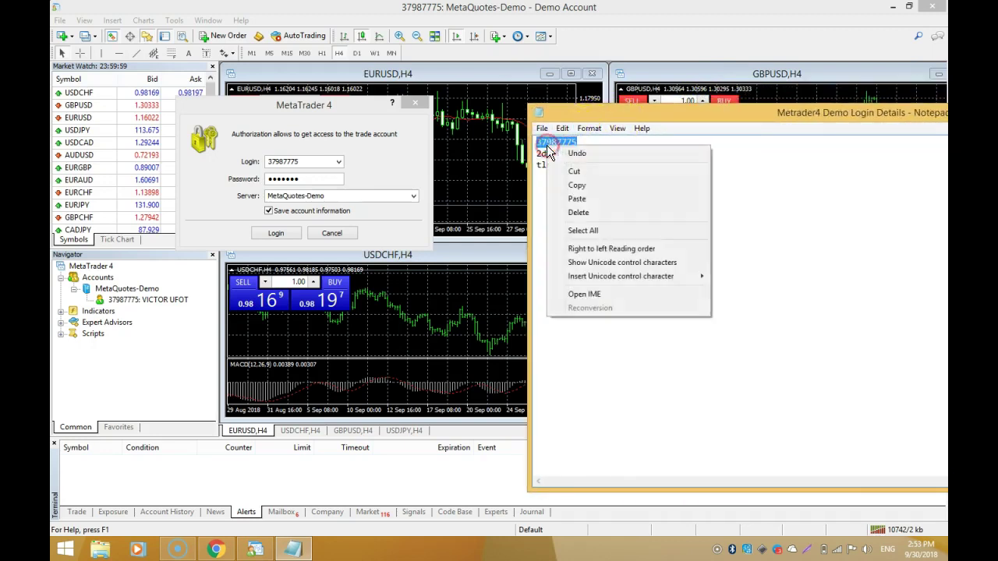
pyautogui.click(590, 187)
pyautogui.click(318, 163)
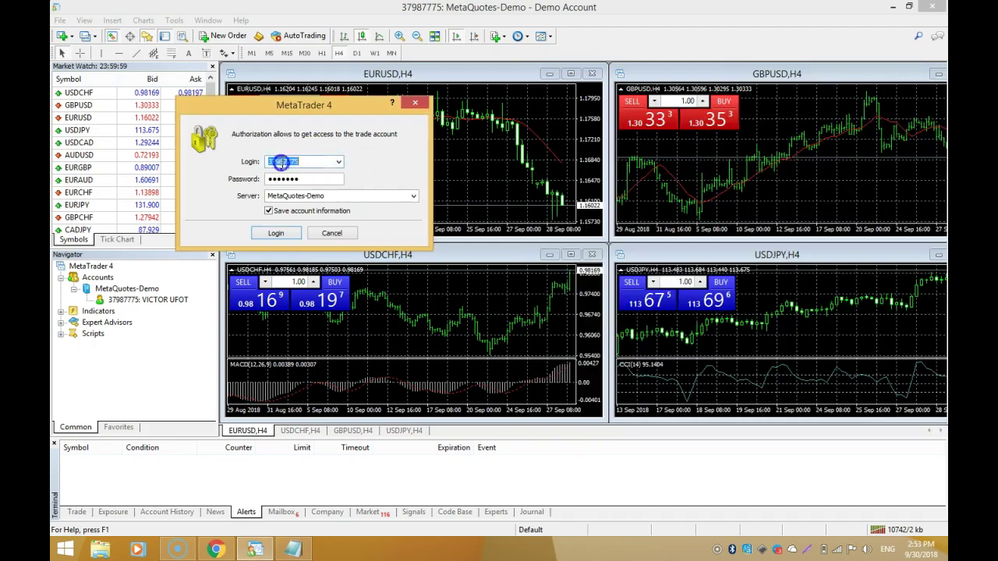
pyautogui.rightClick(276, 162)
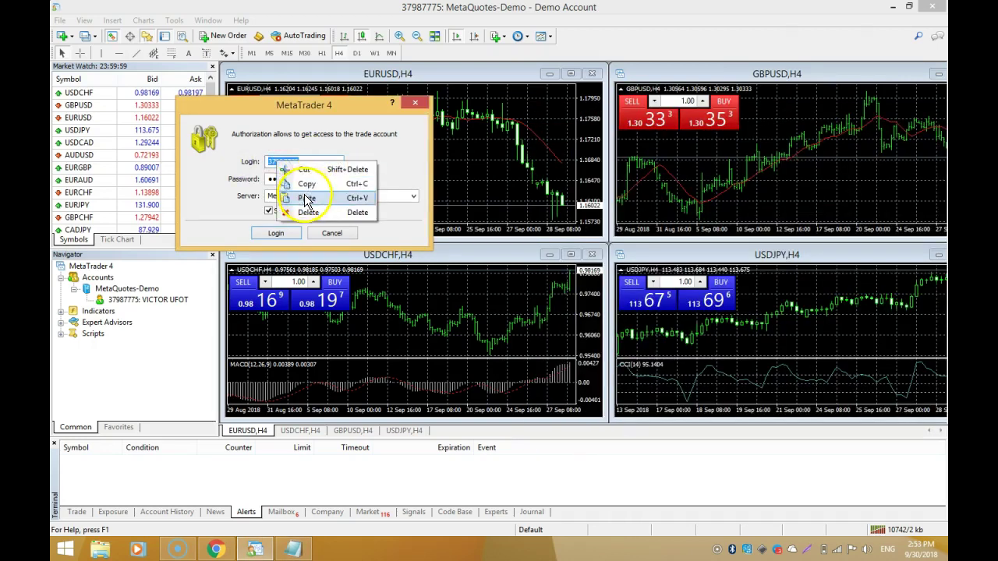
pyautogui.click(306, 198)
# Copy the password from the notes into the Password field
pyautogui.click(293, 551)
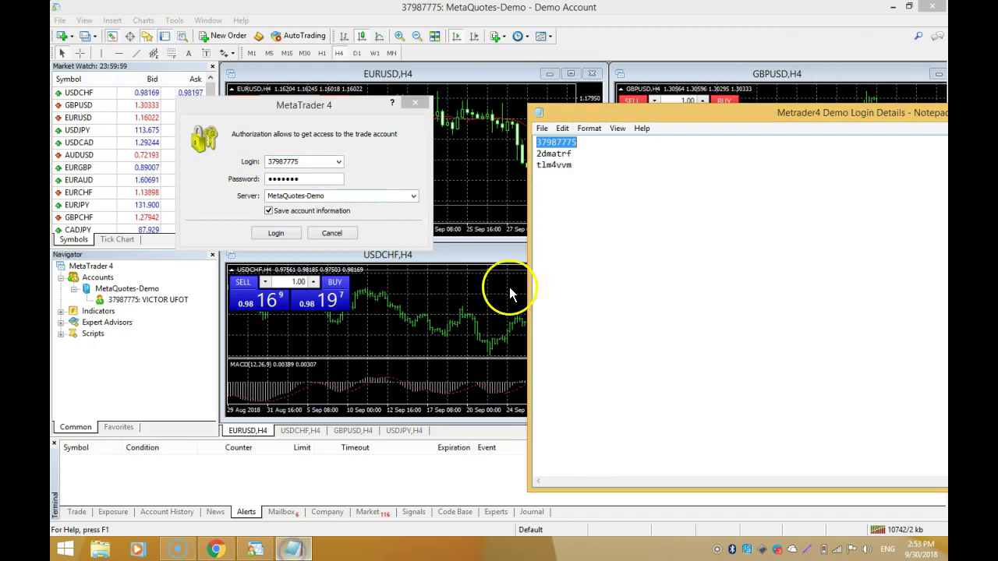
pyautogui.click(573, 154)
pyautogui.moveTo(573, 153); pyautogui.dragTo(537, 153)
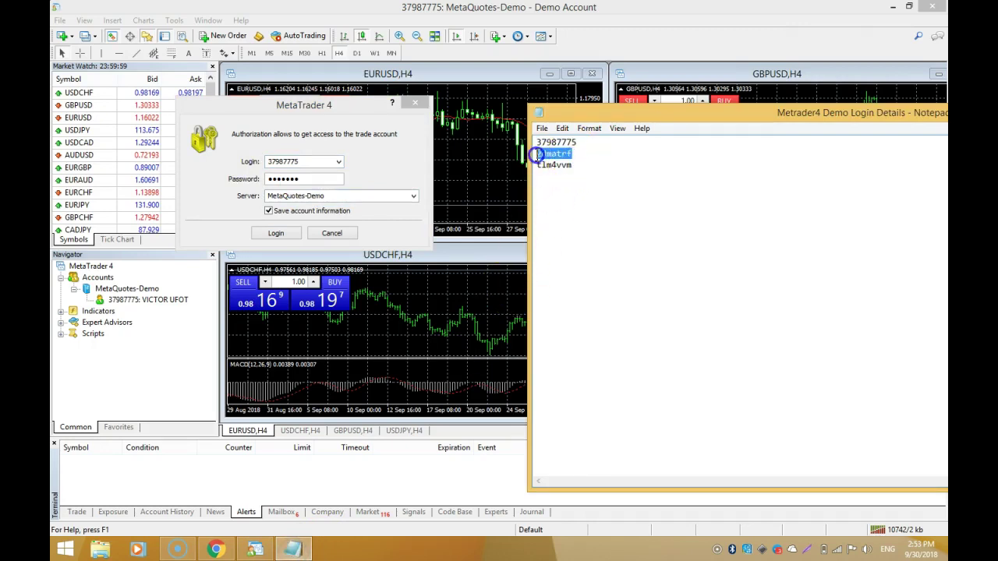
pyautogui.rightClick(555, 156)
pyautogui.click(590, 192)
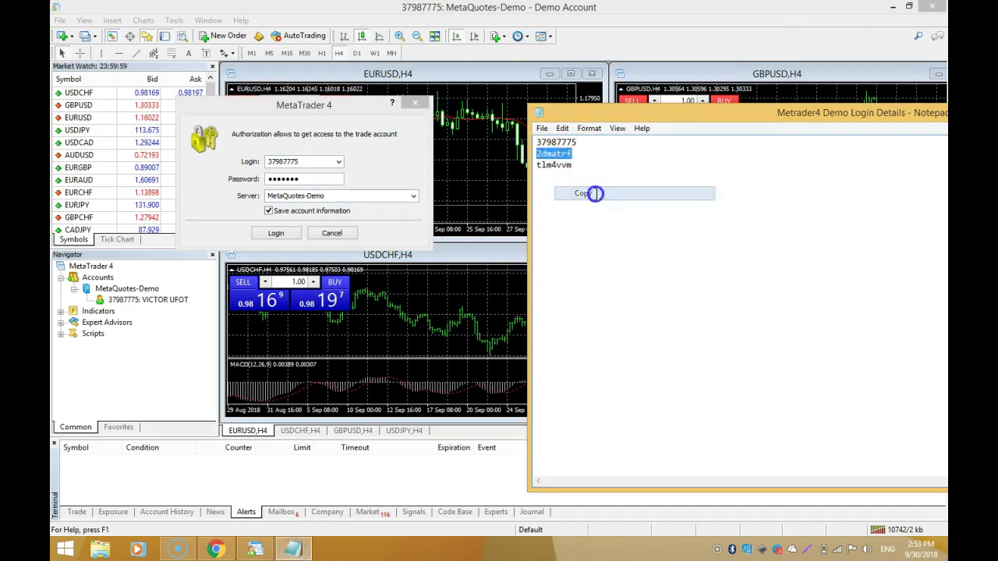
pyautogui.doubleClick(294, 178)
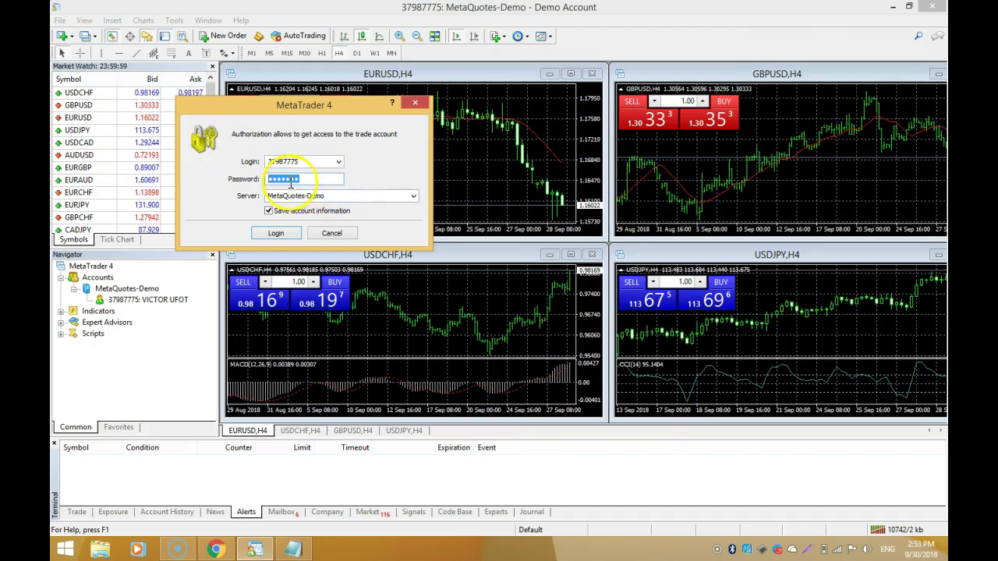
pyautogui.rightClick(303, 180)
pyautogui.click(322, 219)
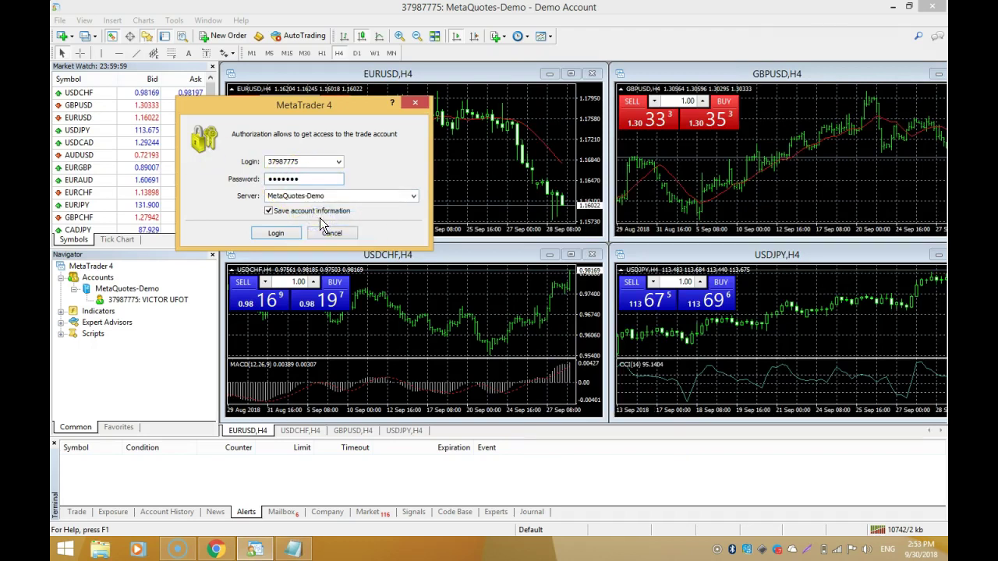
pyautogui.click(286, 234)
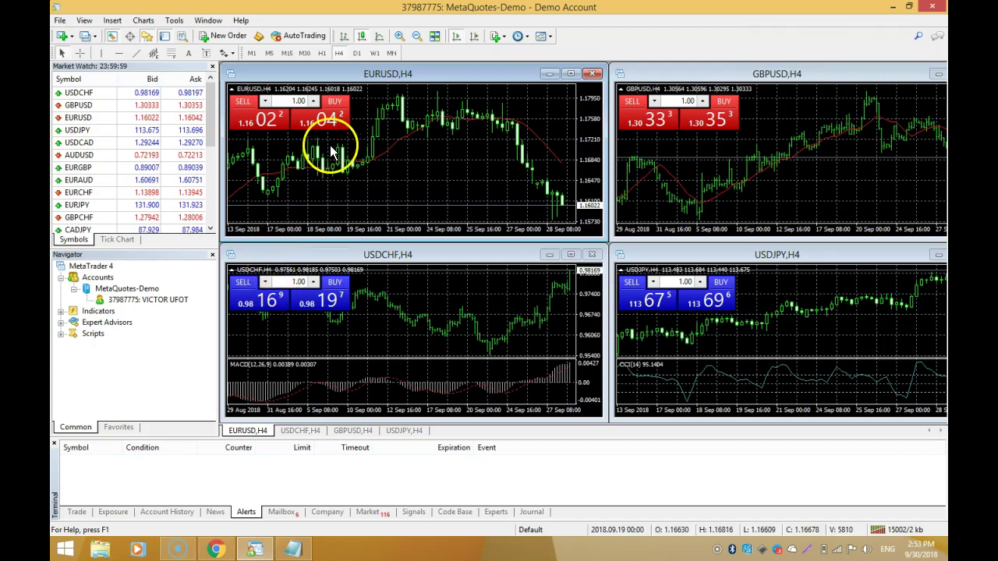
pyautogui.moveTo(145, 306)
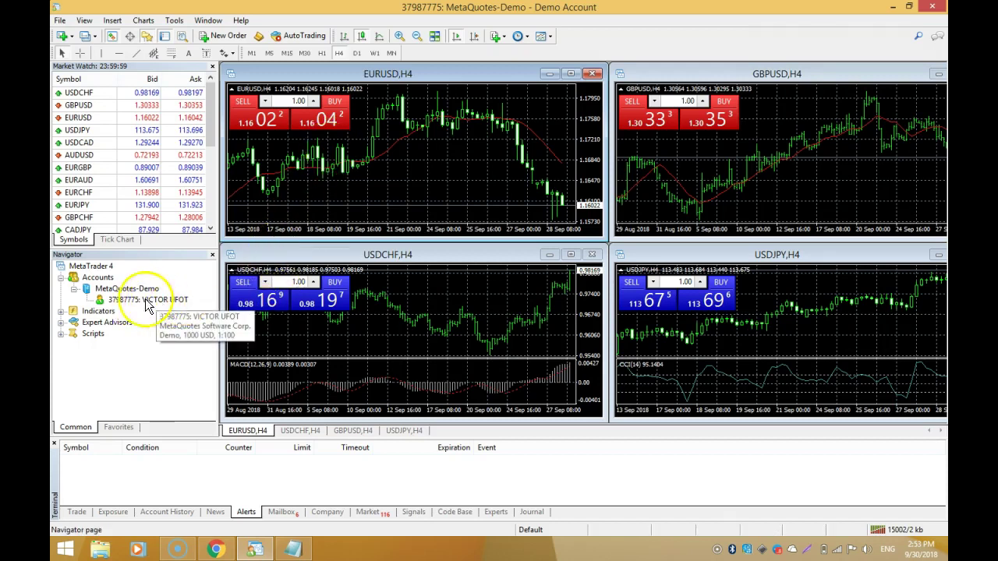